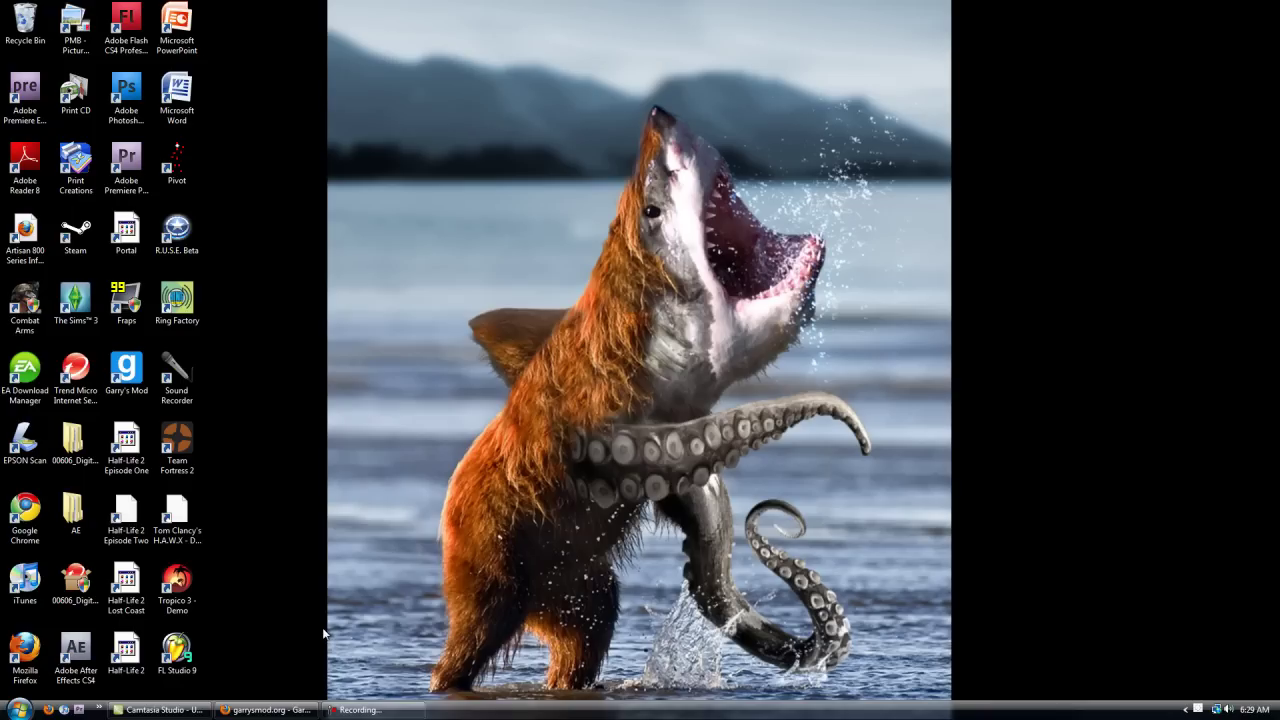
# Switch to the garrysmod.org site in Firefox and open its Steam account verification form.
pyautogui.click(268, 710)
pyautogui.click(300, 438)
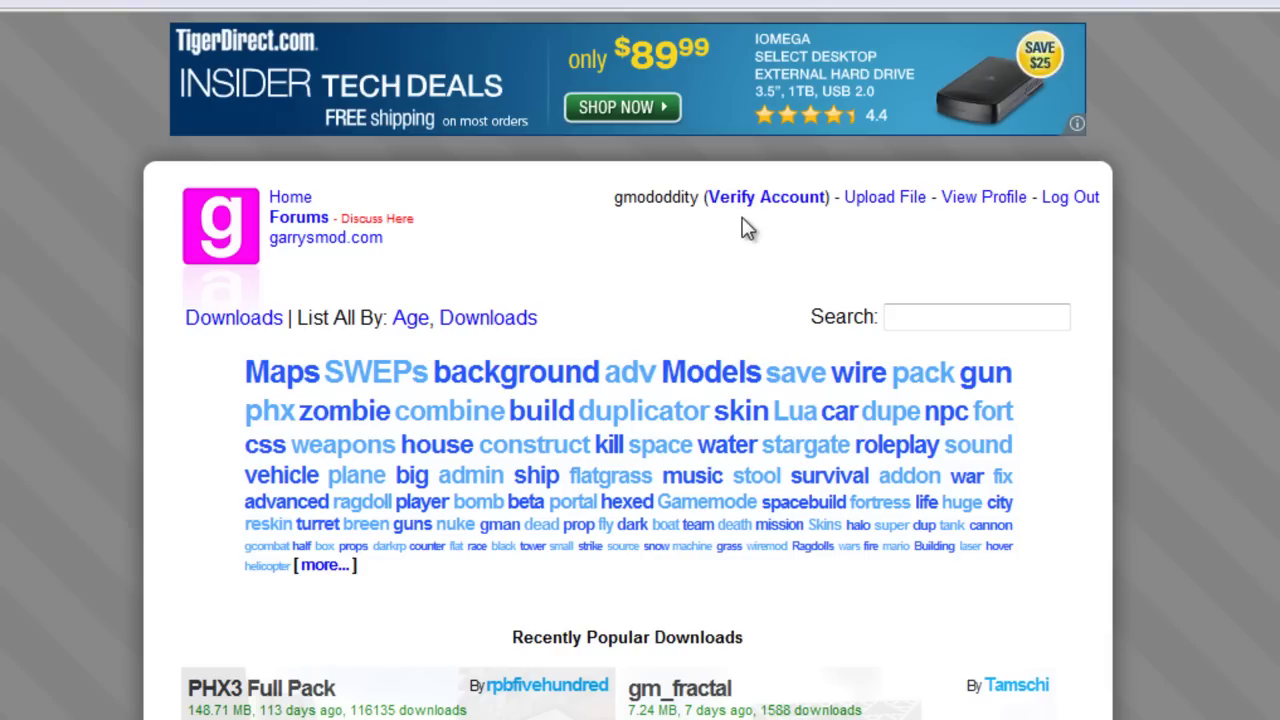
pyautogui.click(750, 205)
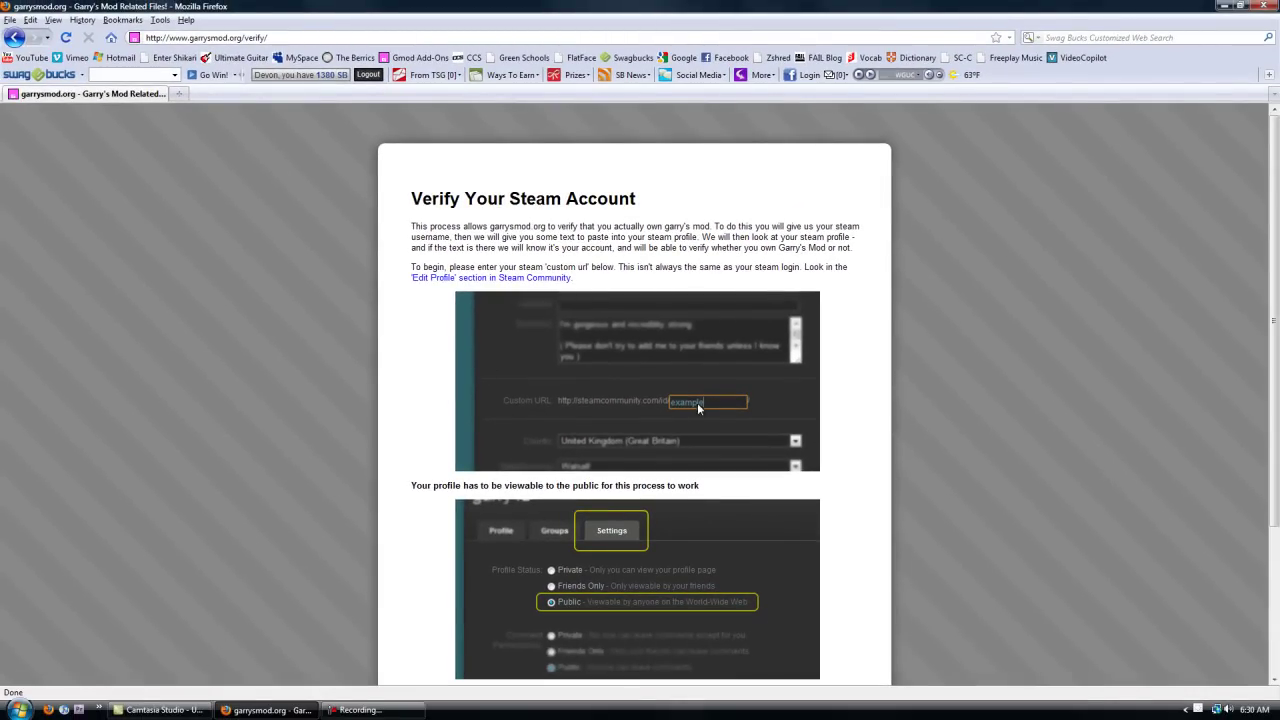
pyautogui.scroll(-2, 641, 250)
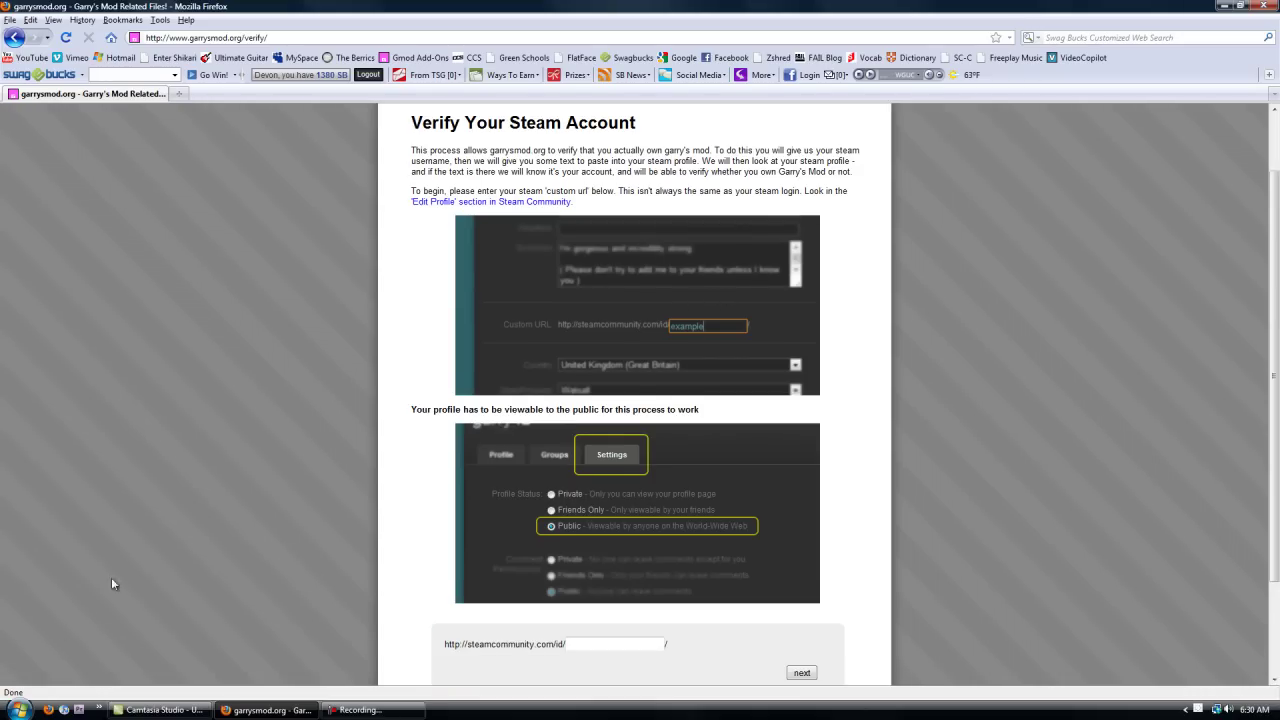
# Switch to Steam and open the Edit Profile page from the Community control panel.
pyautogui.click(28, 709)
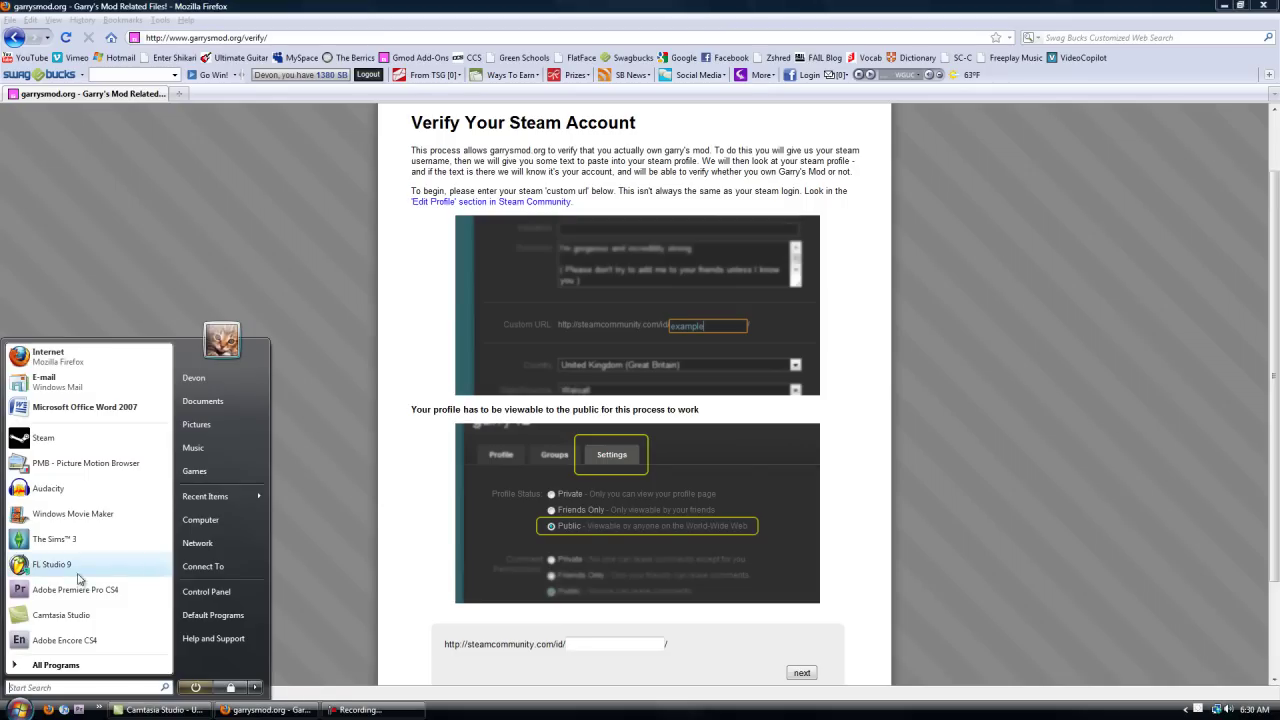
pyautogui.click(57, 443)
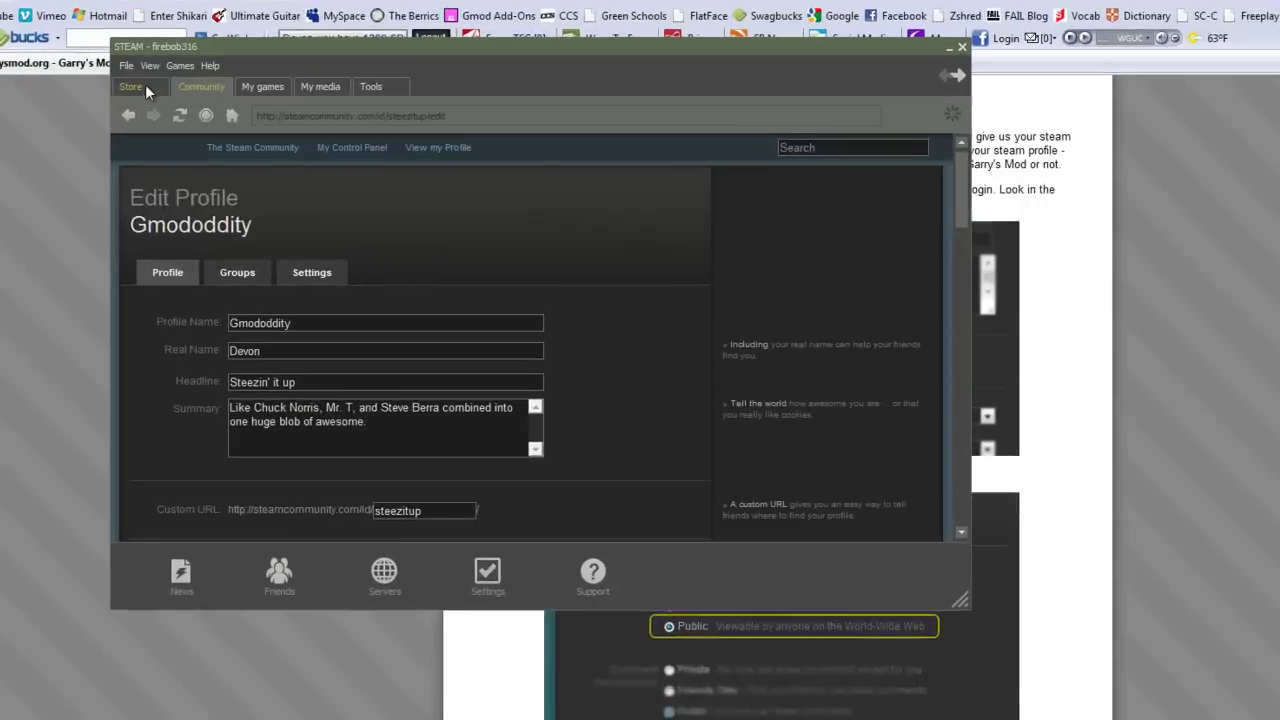
pyautogui.click(138, 112)
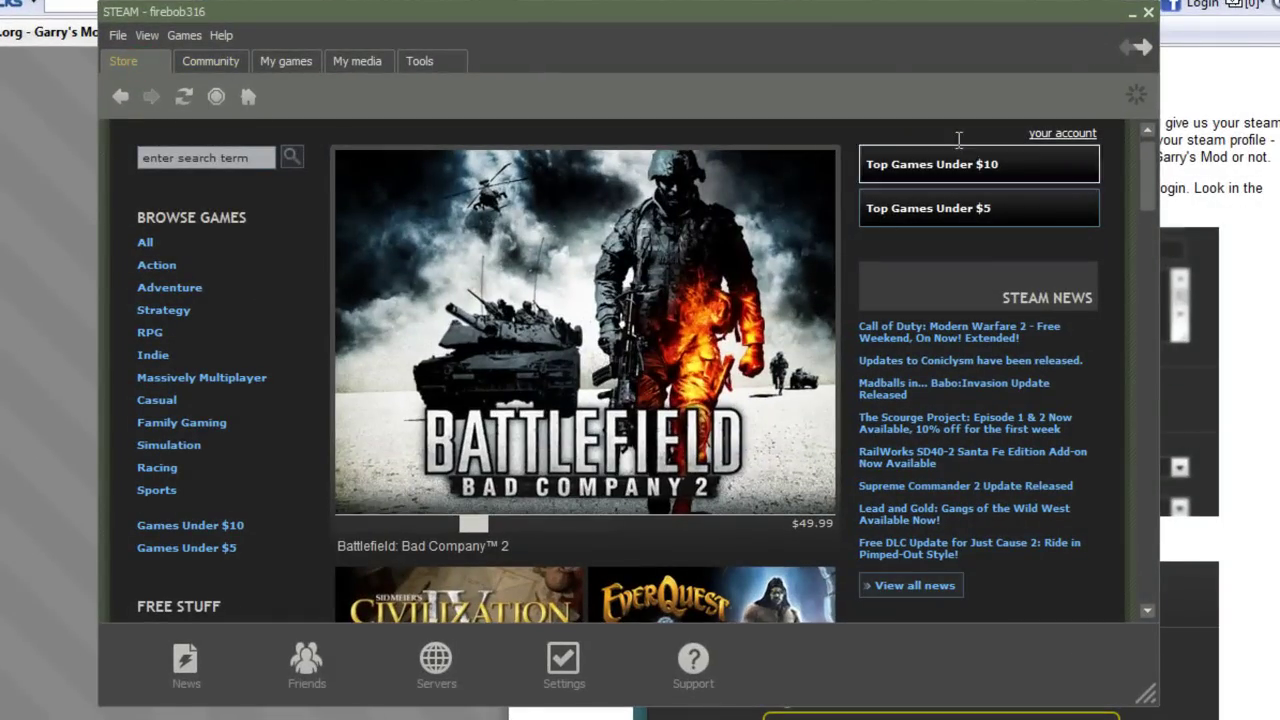
pyautogui.click(217, 58)
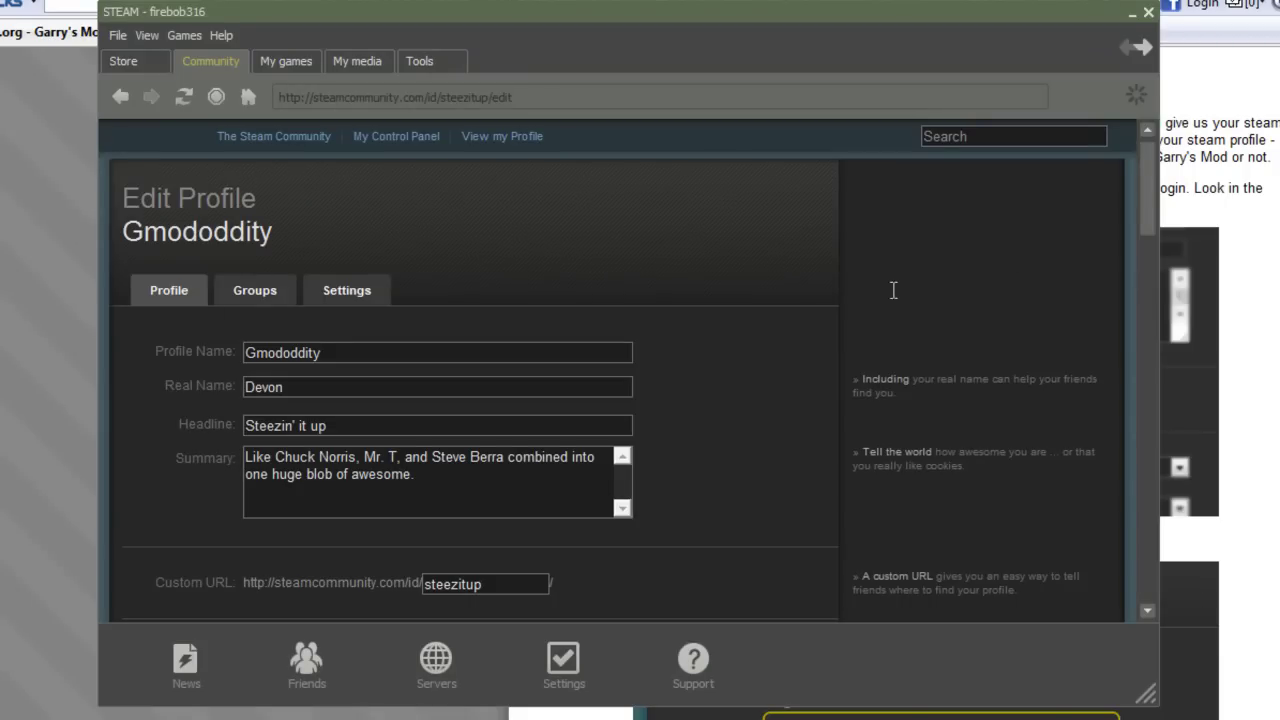
pyautogui.click(120, 96)
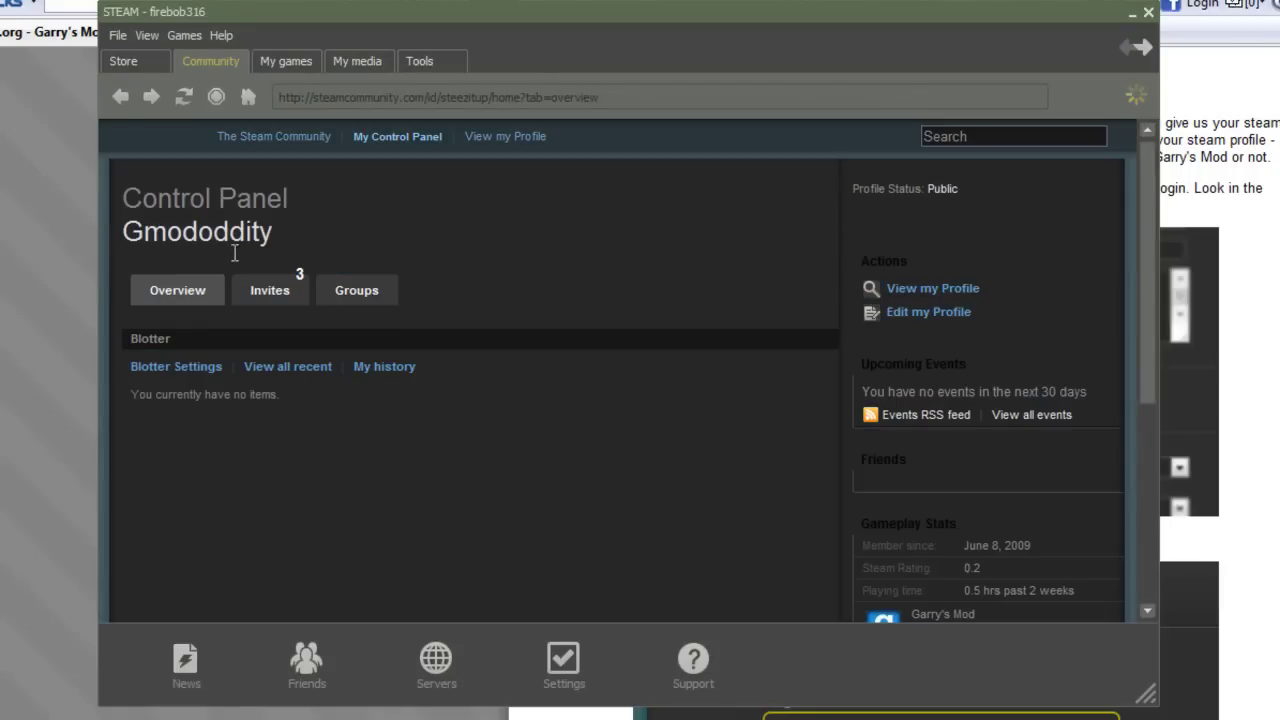
pyautogui.click(916, 314)
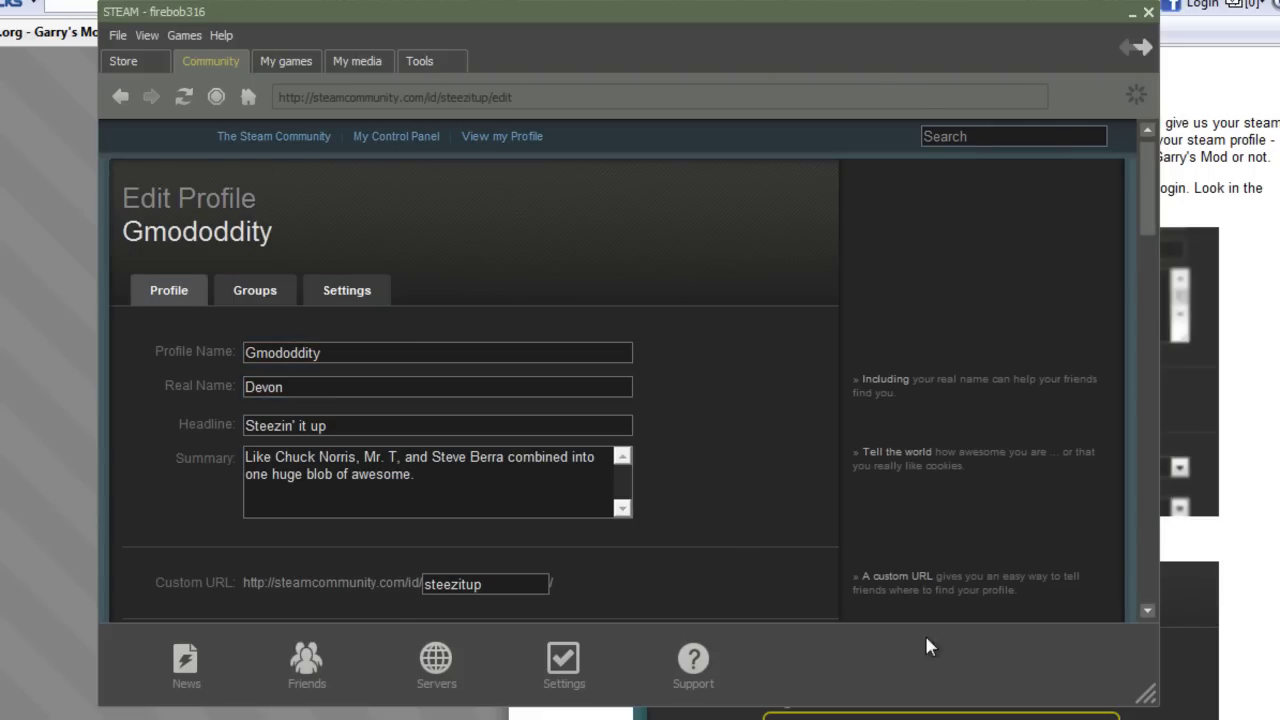
# Look up the custom URL name on the Steam Edit Profile page.
pyautogui.scroll(-1, 247, 560)
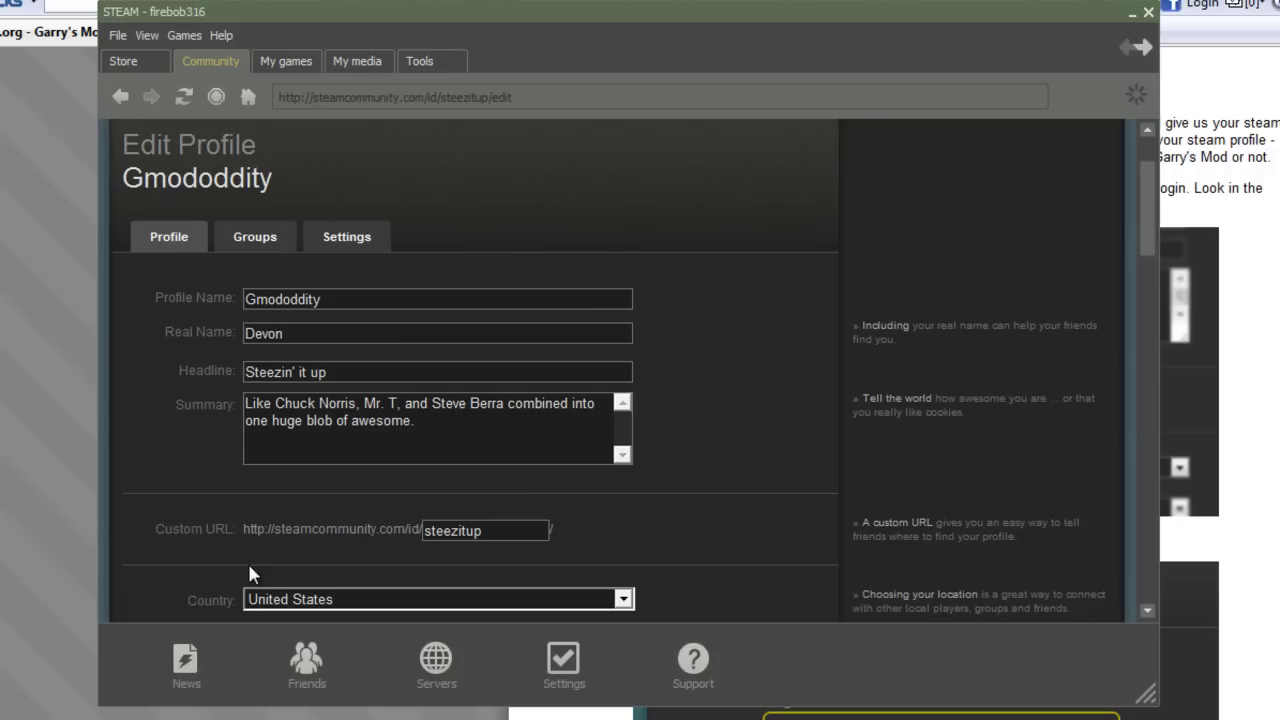
pyautogui.tripleClick(157, 526)
pyautogui.click(600, 524)
pyautogui.moveTo(512, 530); pyautogui.dragTo(397, 544)
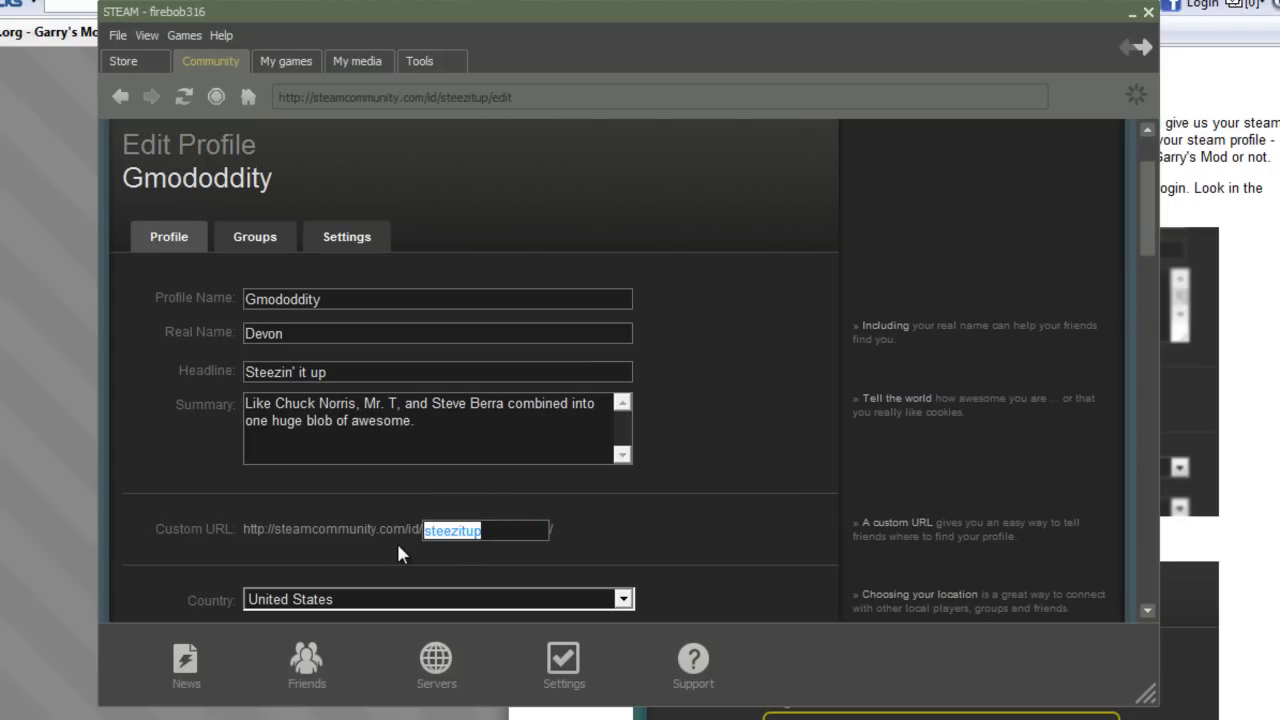
pyautogui.click(687, 519)
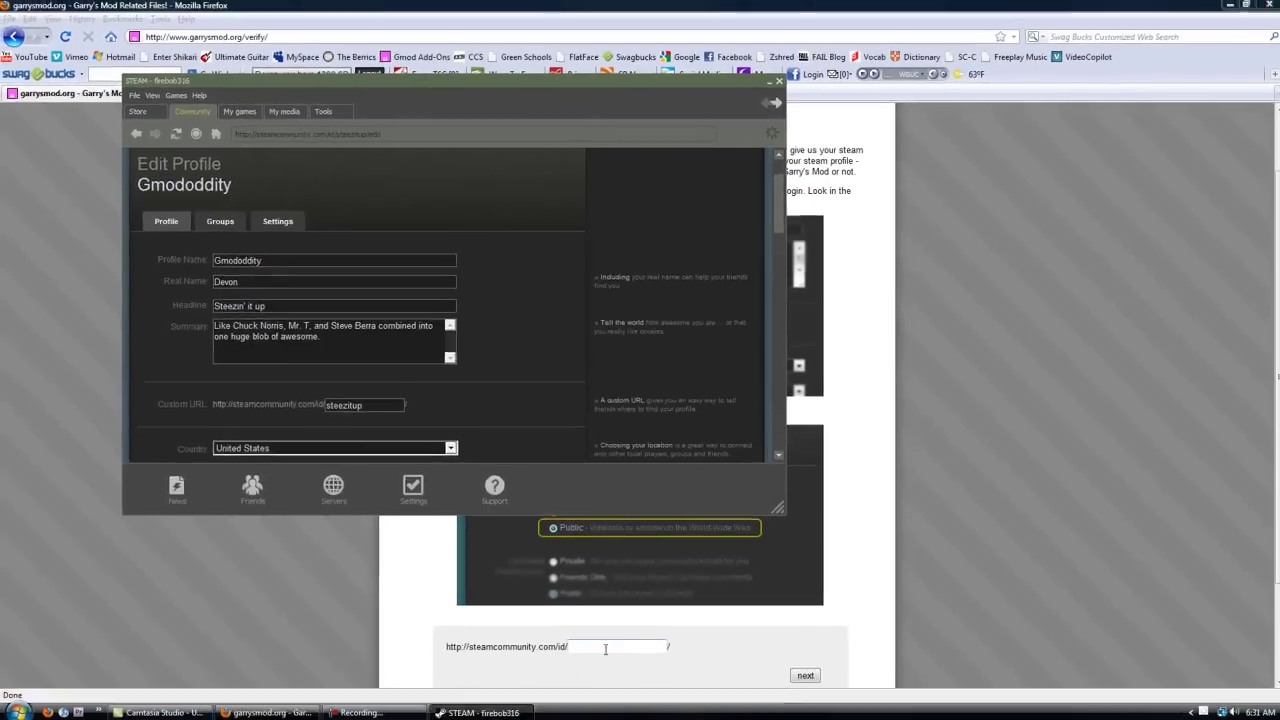
# Back in Firefox, enter the Steam profile's custom URL name in the verification form and continue to Step 1.
pyautogui.click(604, 648)
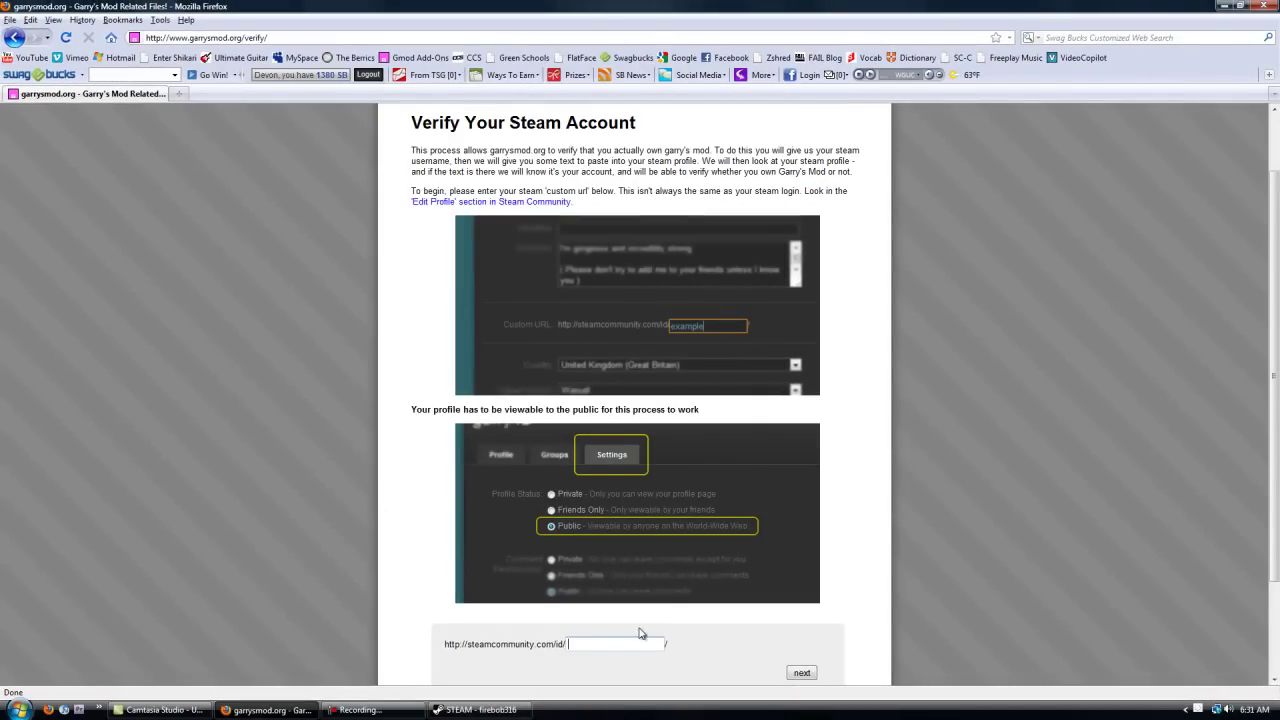
pyautogui.scroll(-3, 777, 550)
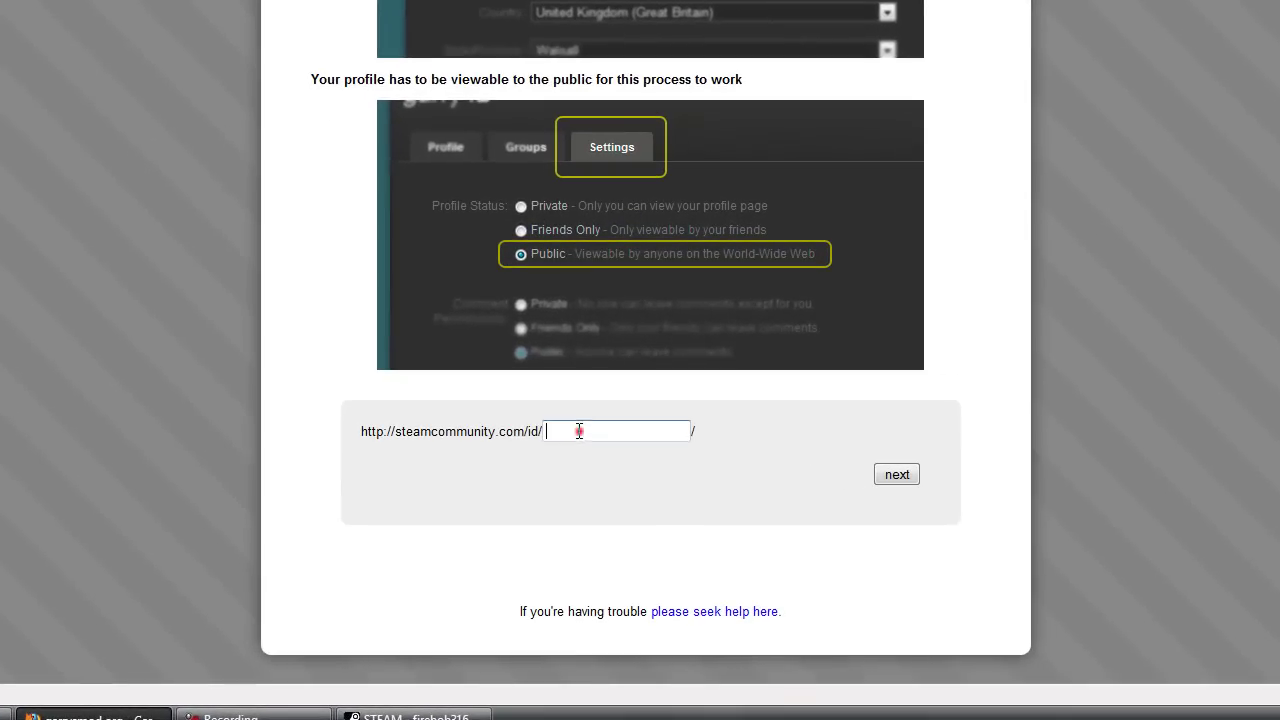
pyautogui.click(589, 515)
pyautogui.click(608, 529)
pyautogui.click(893, 476)
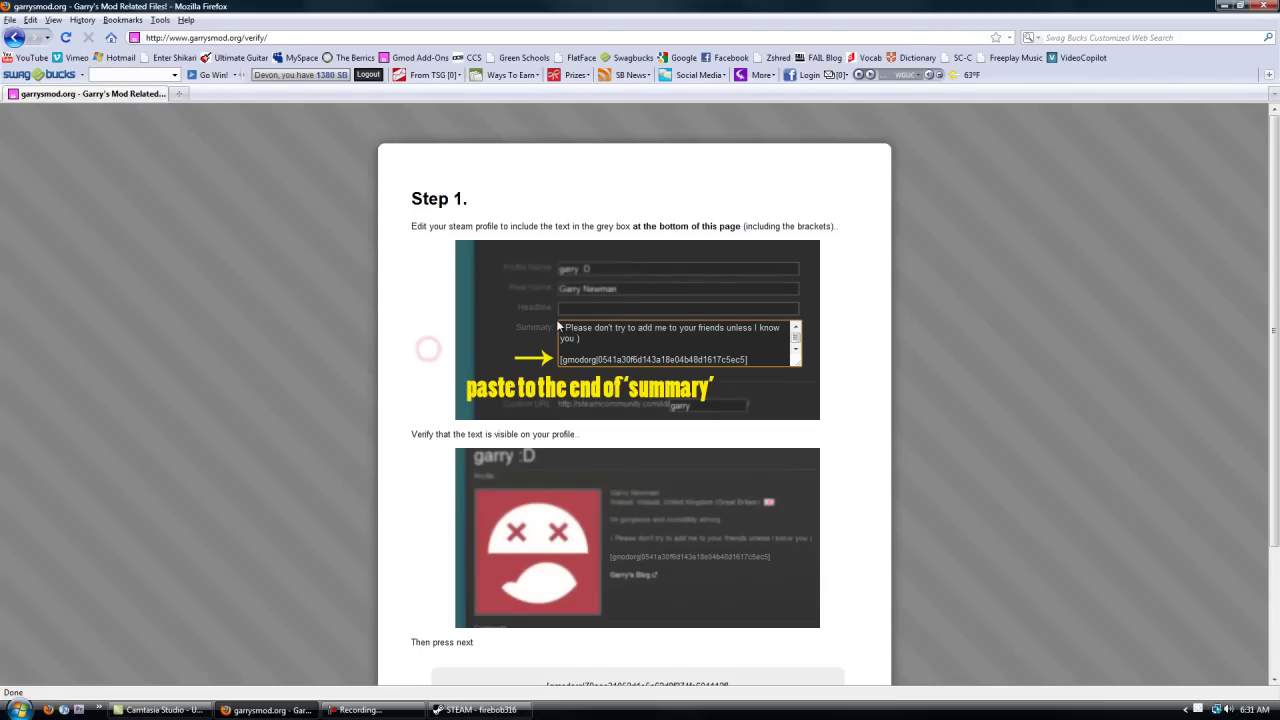
# Copy the whole verification code, including its brackets, from the grey box under the Step 1 instructions.
pyautogui.scroll(-2, 556, 322)
pyautogui.scroll(-2, 556, 327)
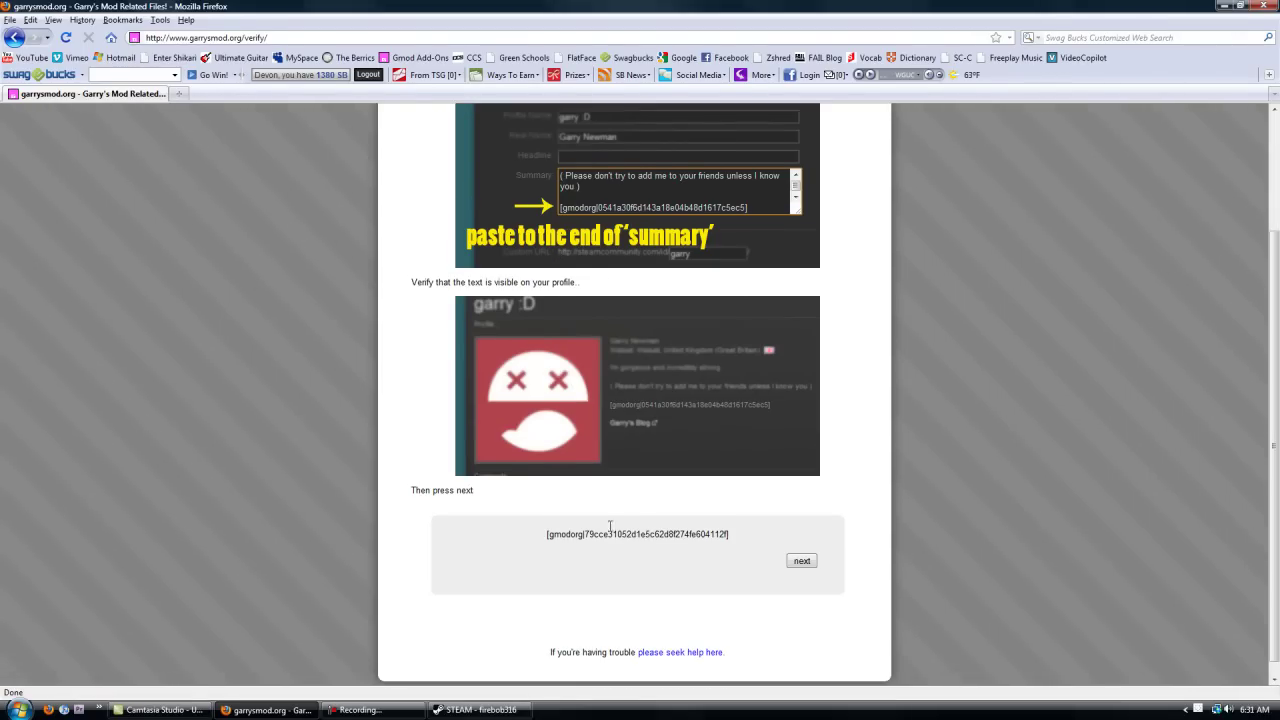
pyautogui.moveTo(535, 519); pyautogui.dragTo(737, 520)
pyautogui.hotkey('ctrl', 'c')
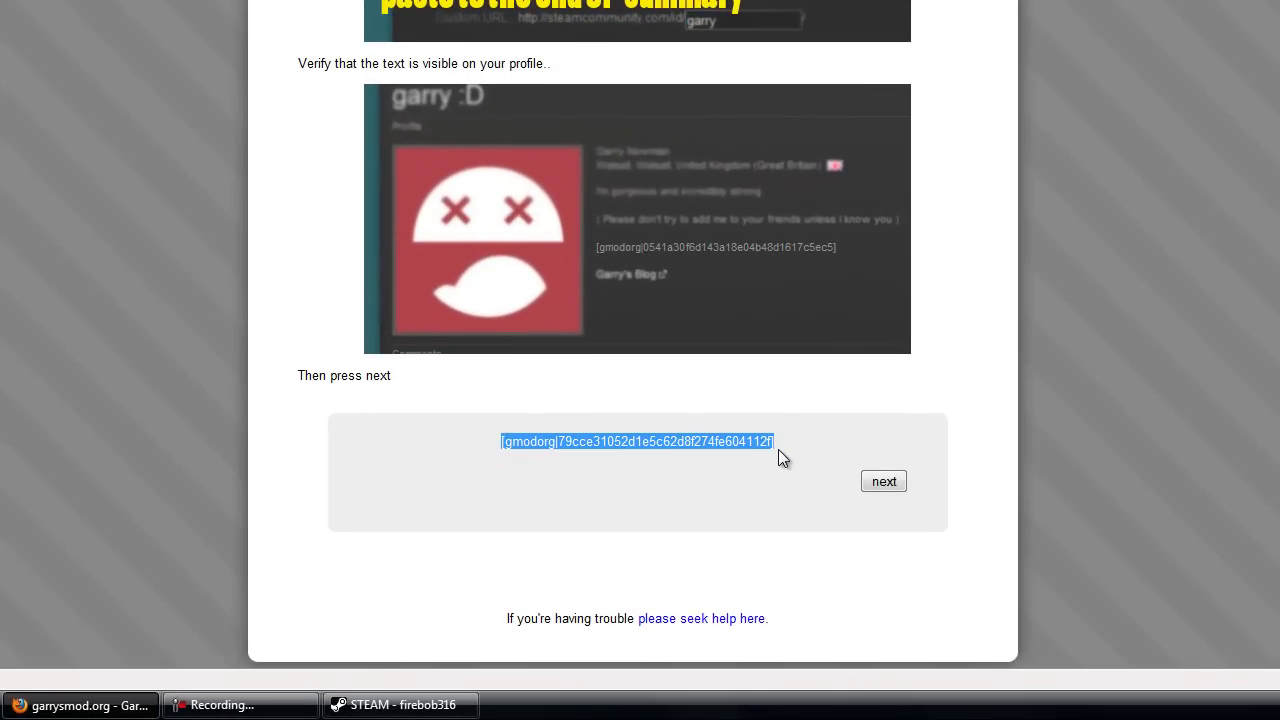
pyautogui.click(986, 348)
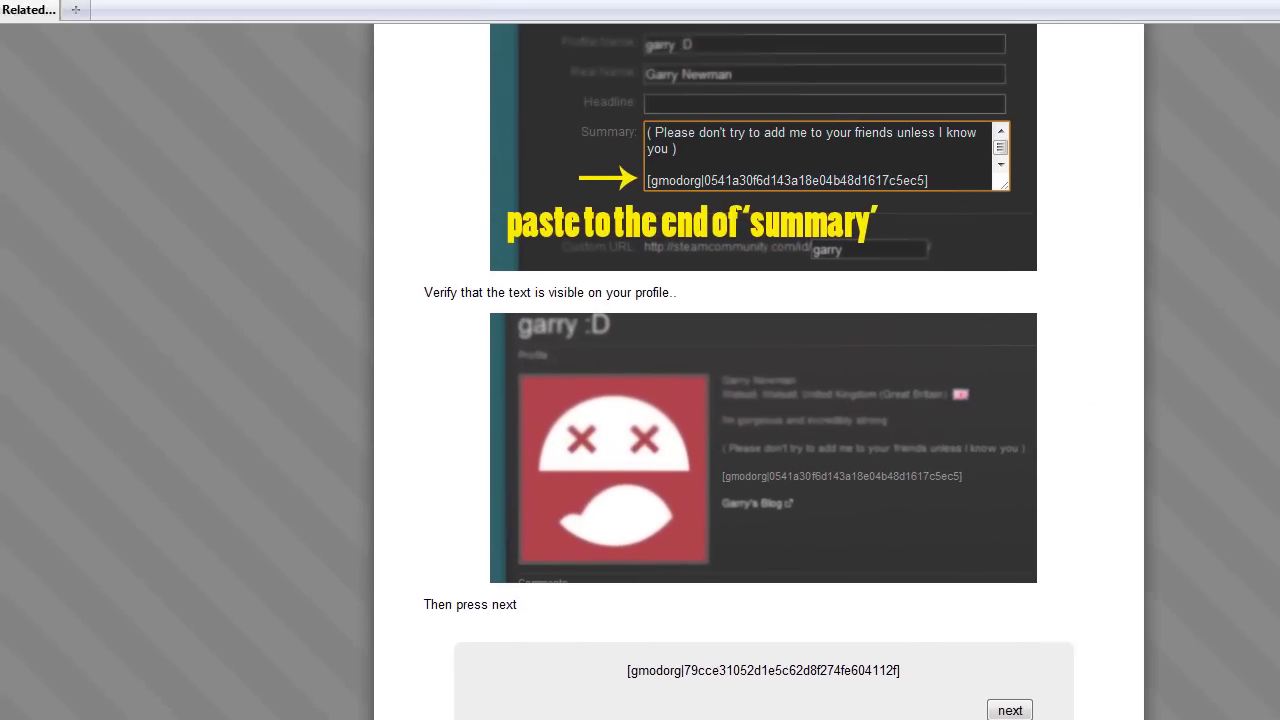
# Switch to Steam and paste the verification code on a new line at the end of the profile summary.
pyautogui.hotkey('alt', 'Tab')
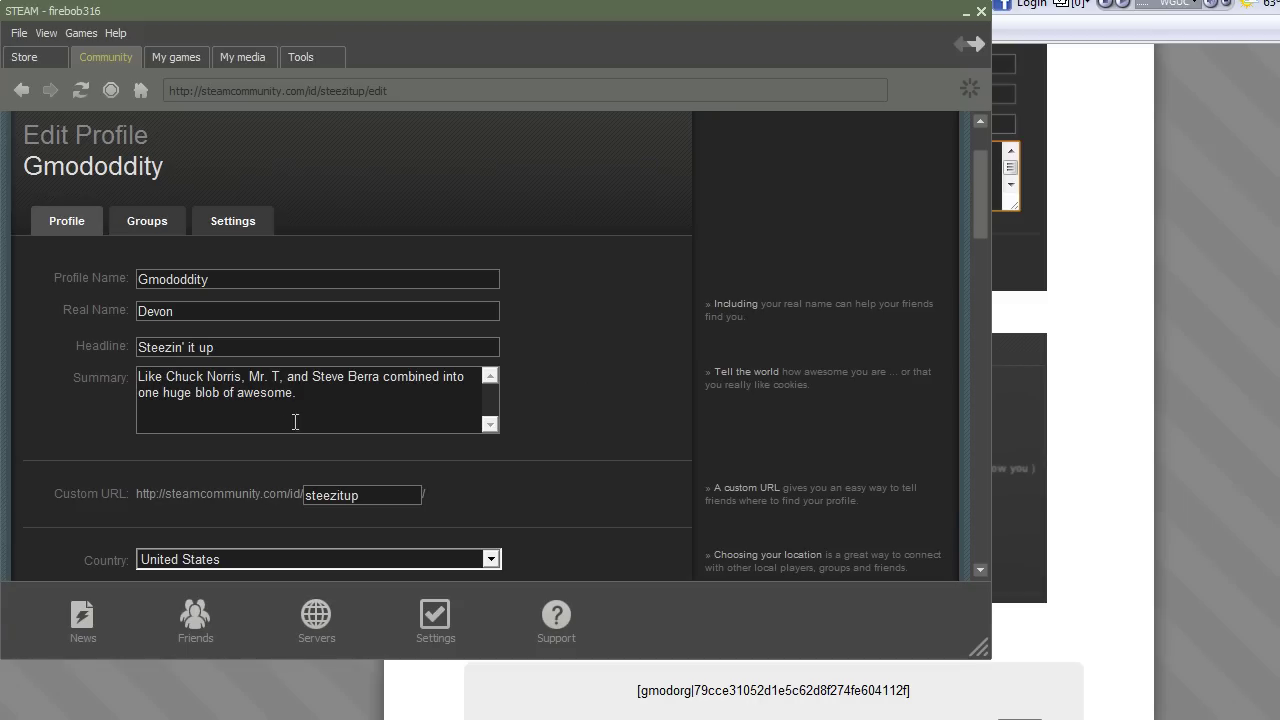
pyautogui.click(281, 419)
pyautogui.click(347, 398)
pyautogui.press('Return')
pyautogui.press('Return')
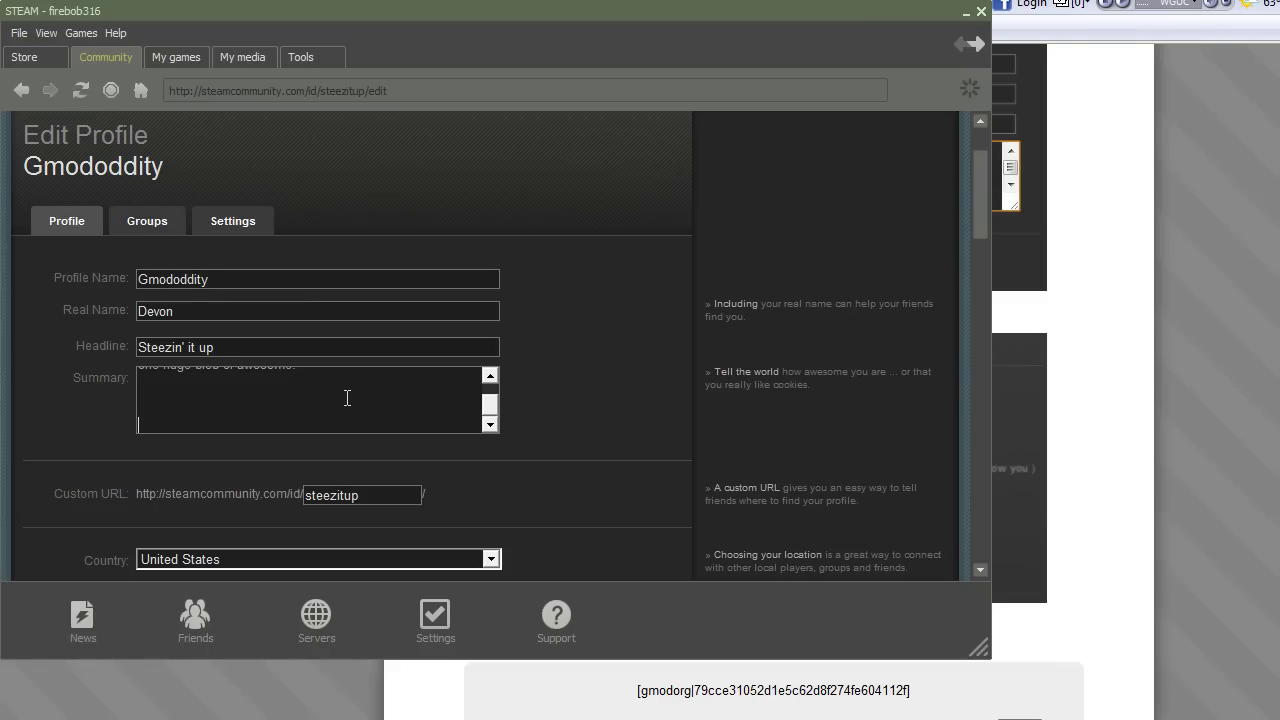
pyautogui.press('BackSpace')
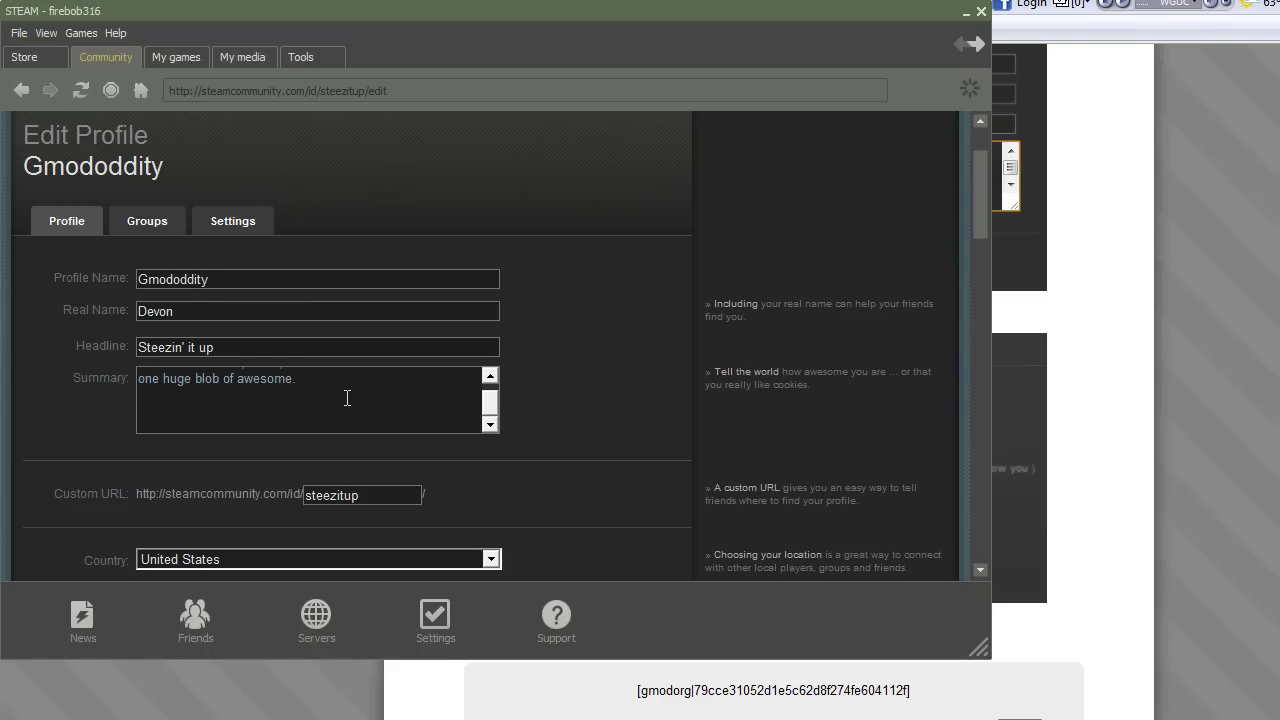
pyautogui.hotkey('ctrl', 'v')
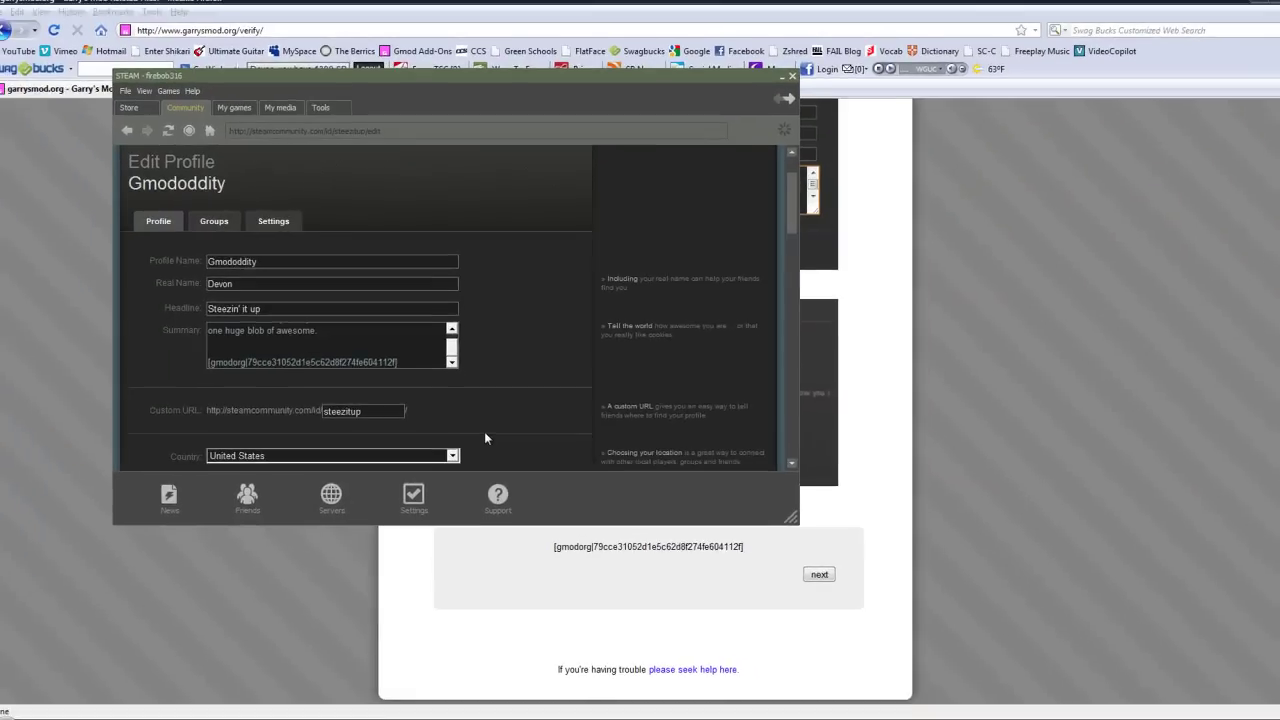
# Save the Steam profile with the verification code in its summary.
pyautogui.scroll(-3, 549, 498)
pyautogui.scroll(-10, 493, 389)
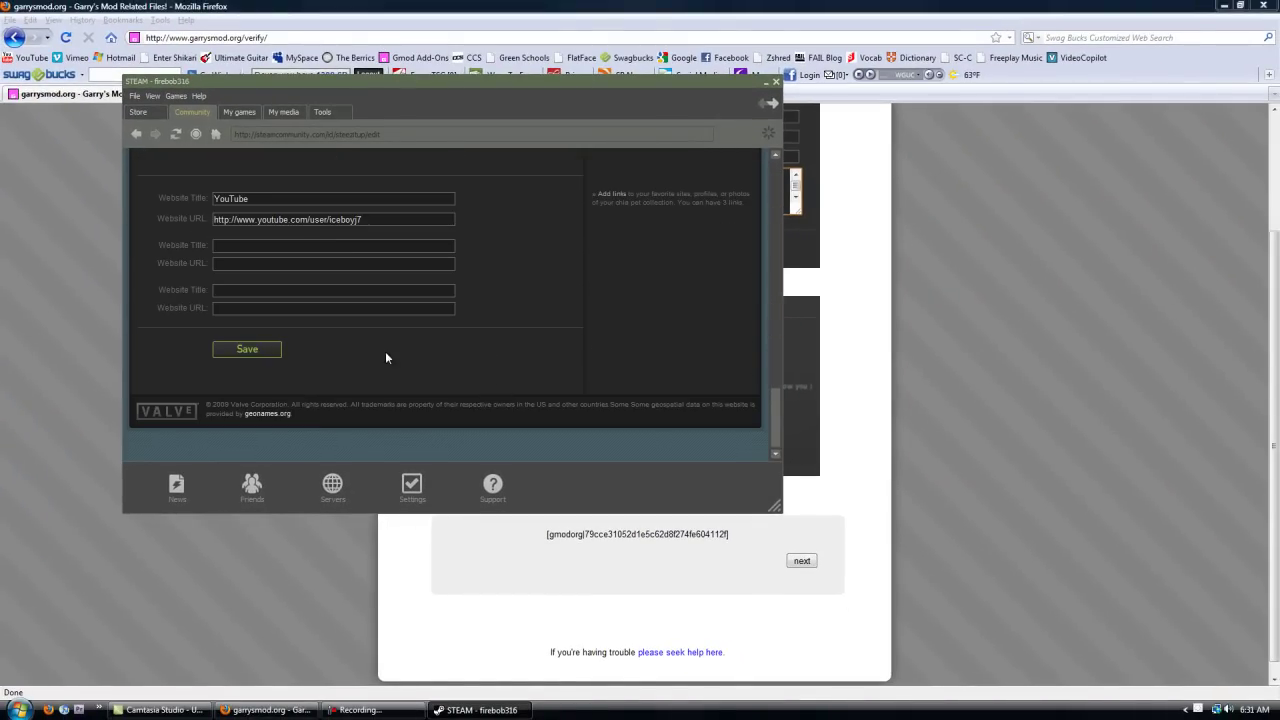
pyautogui.click(249, 350)
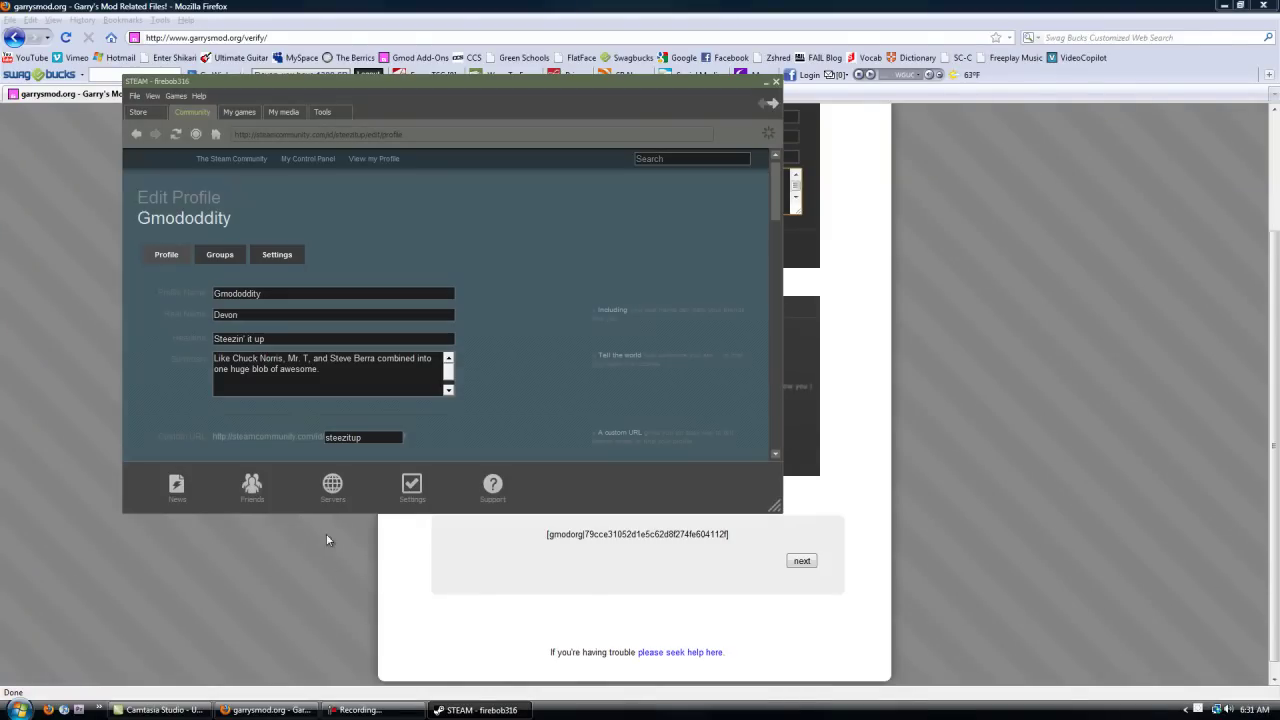
pyautogui.hotkey('ctrl', 'v')
pyautogui.scroll(2, 425, 380)
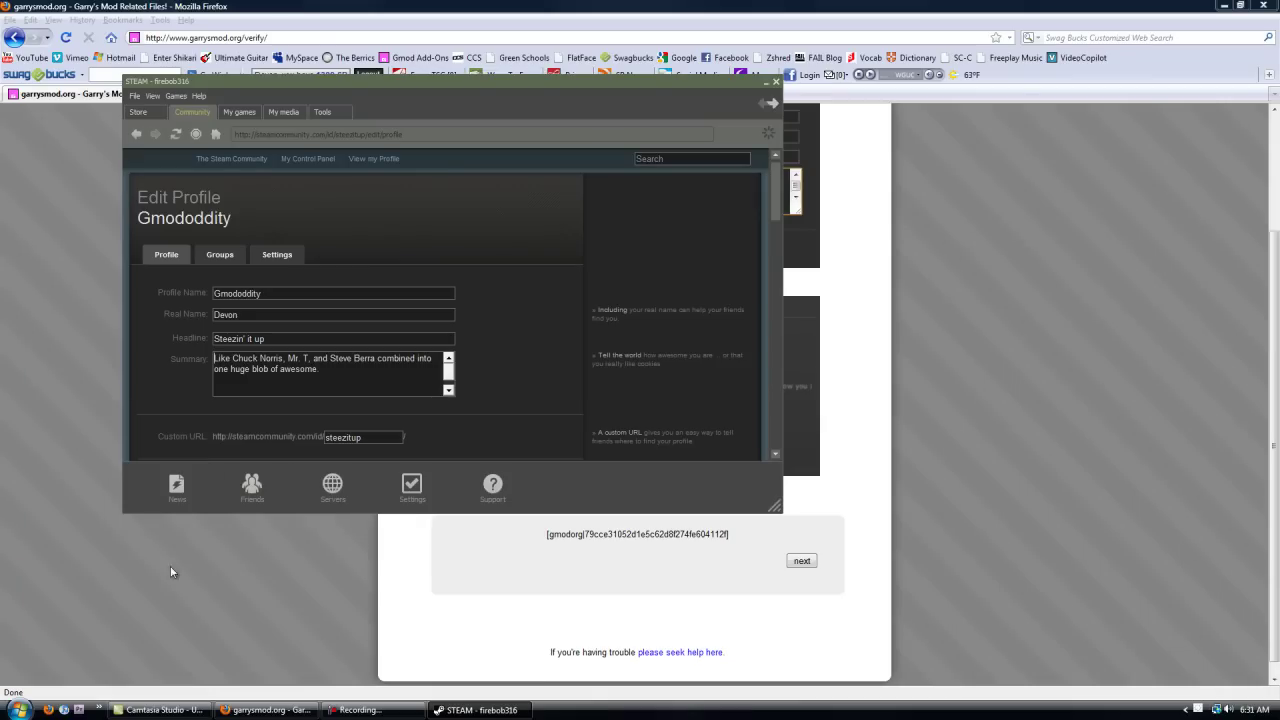
# Return to the garrysmod.org verification page in Firefox and submit Step 1 for checking.
pyautogui.click(990, 532)
pyautogui.scroll(-1, 778, 536)
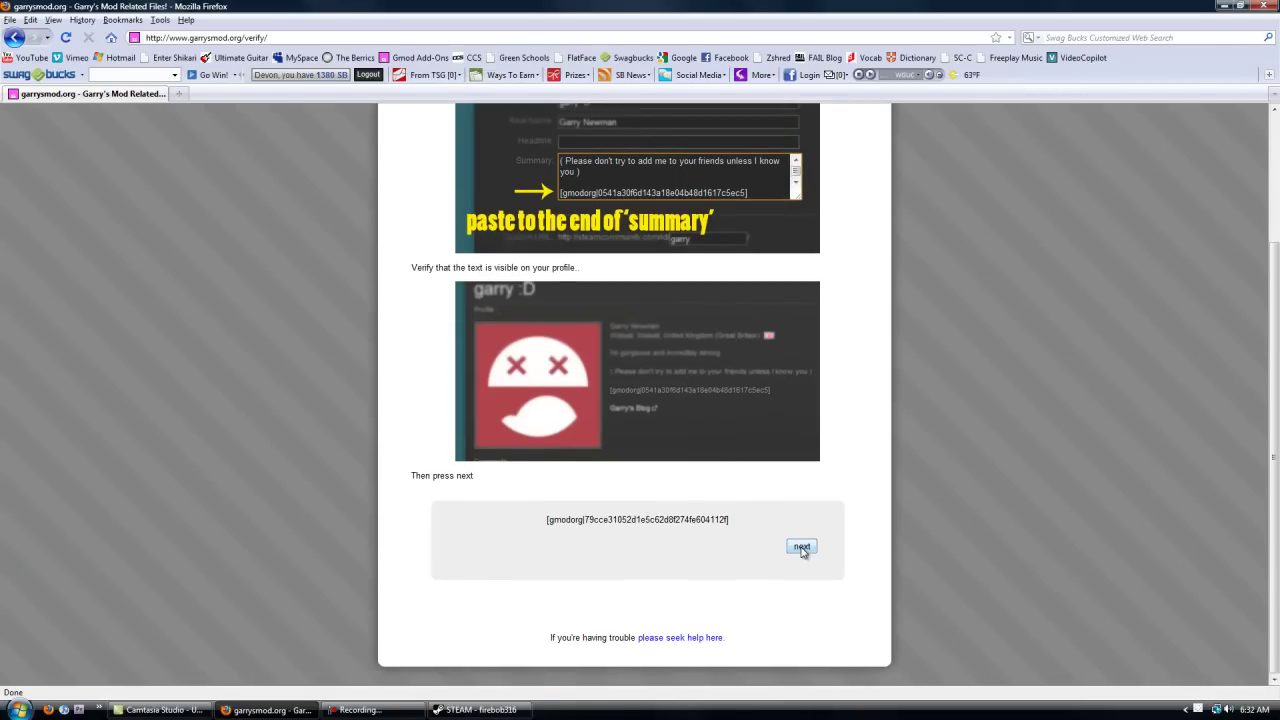
pyautogui.click(802, 548)
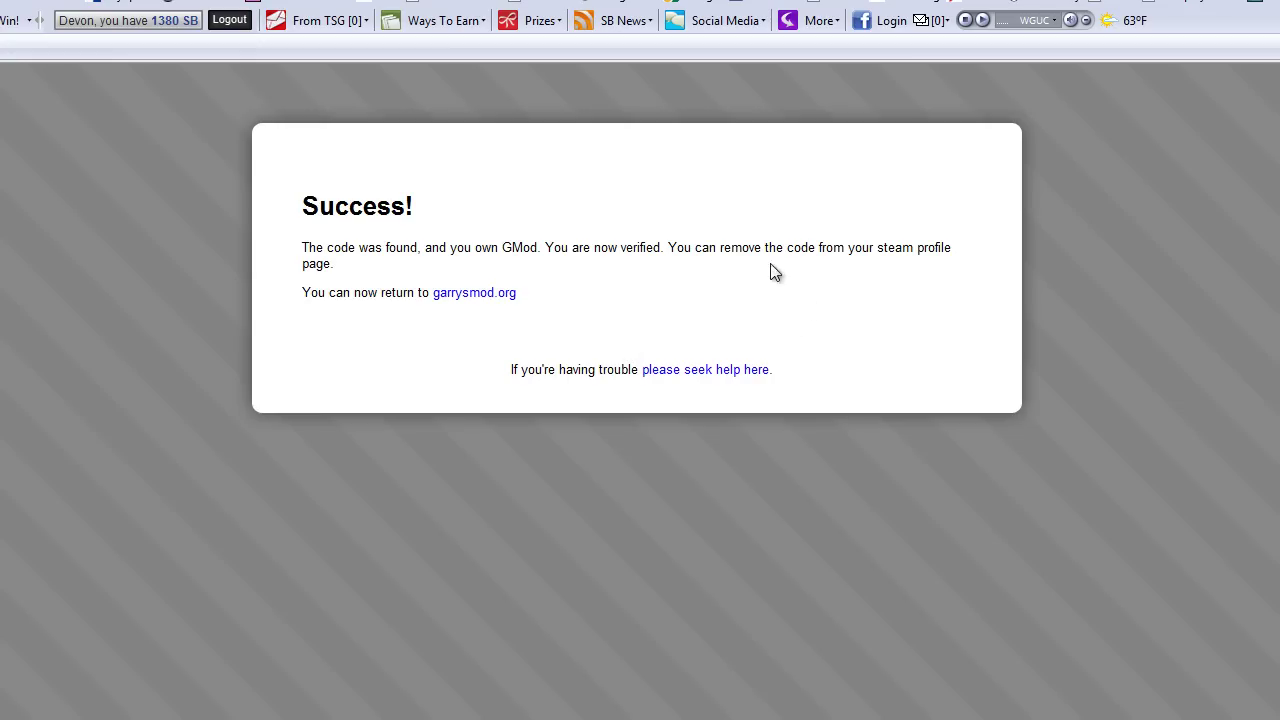
# Switch to Steam and delete the verification code from the end of the profile summary.
pyautogui.hotkey('alt', 'Tab')
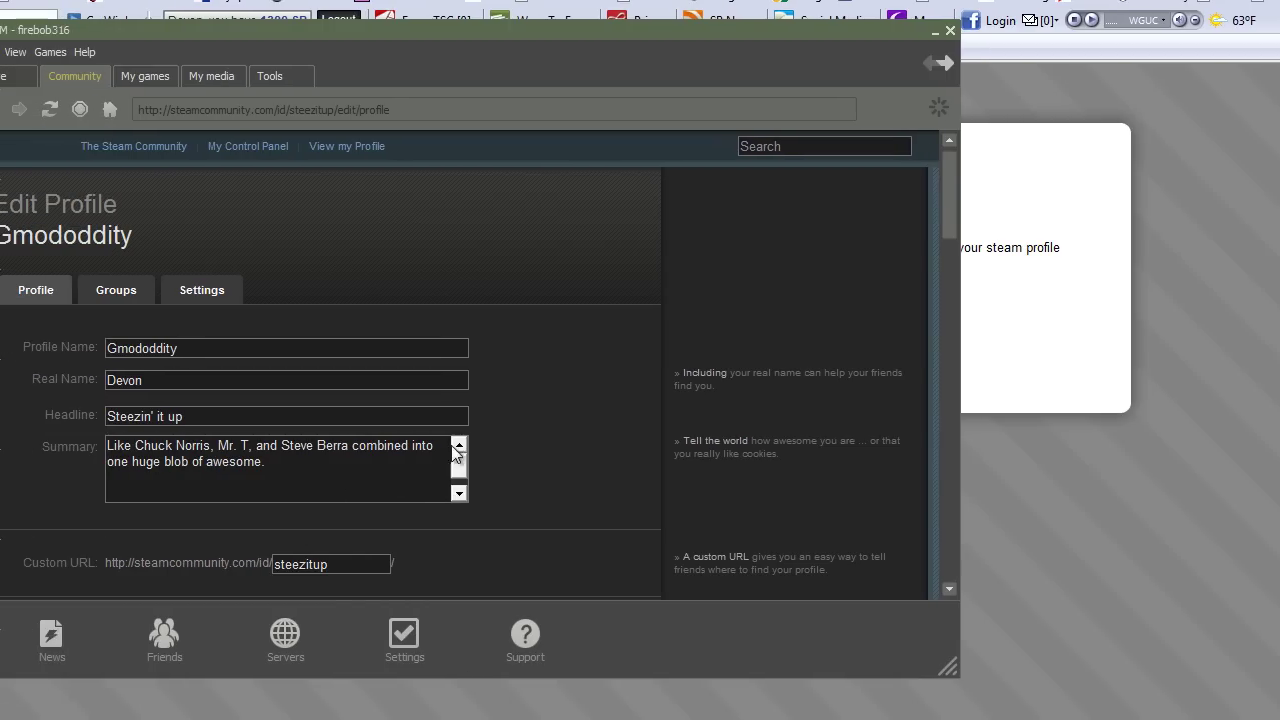
pyautogui.click(598, 468)
pyautogui.doubleClick(488, 494)
pyautogui.moveTo(488, 508); pyautogui.dragTo(249, 534)
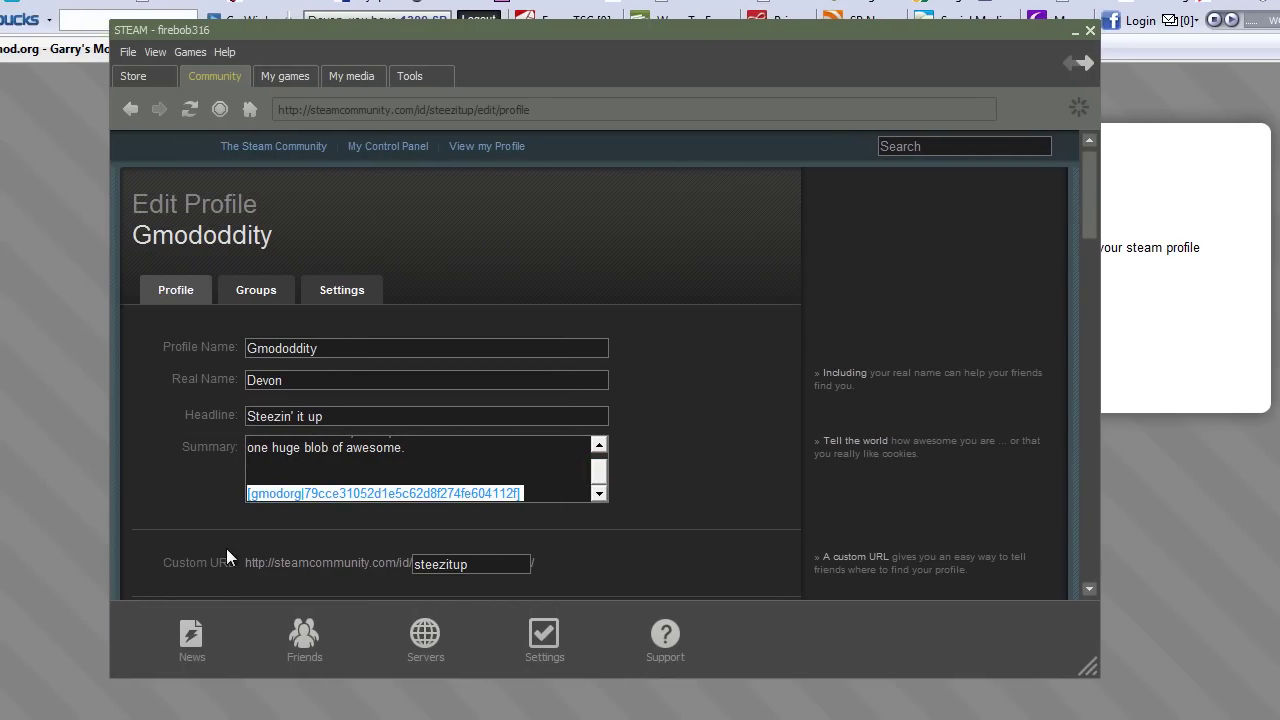
pyautogui.press('BackSpace')
pyautogui.press('BackSpace')
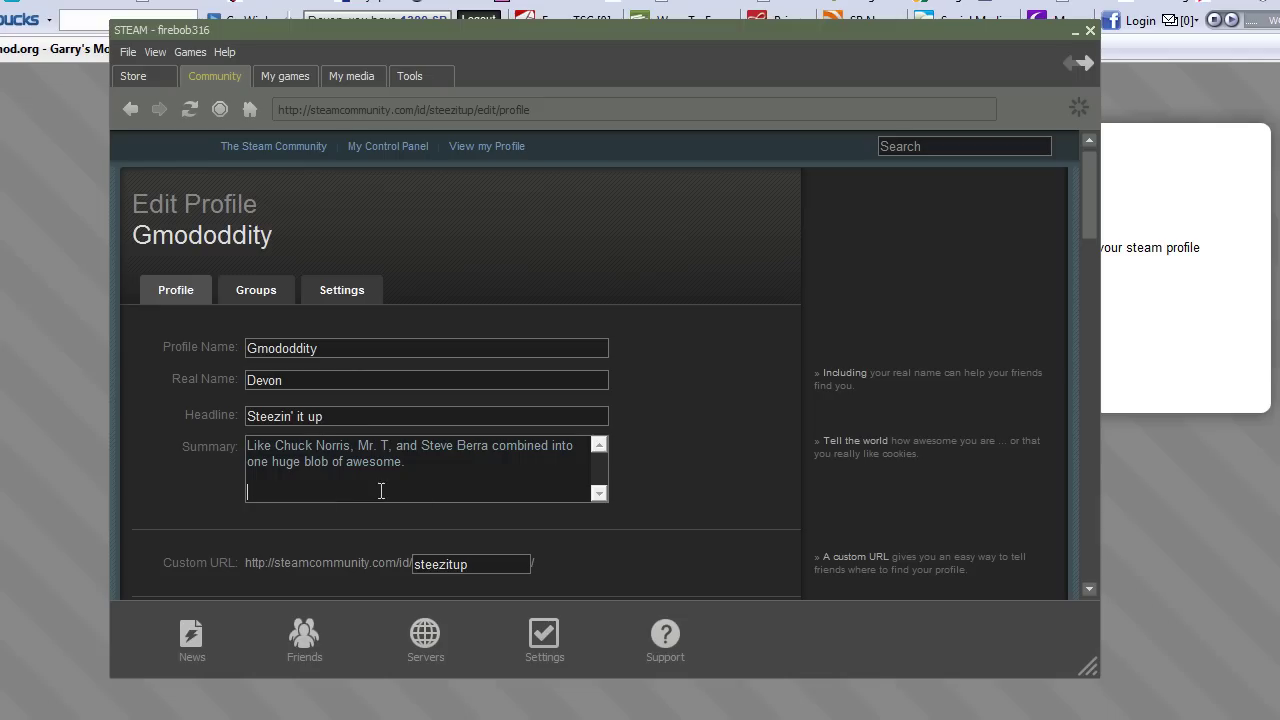
# Save the Steam profile without the verification code.
pyautogui.scroll(-12, 592, 488)
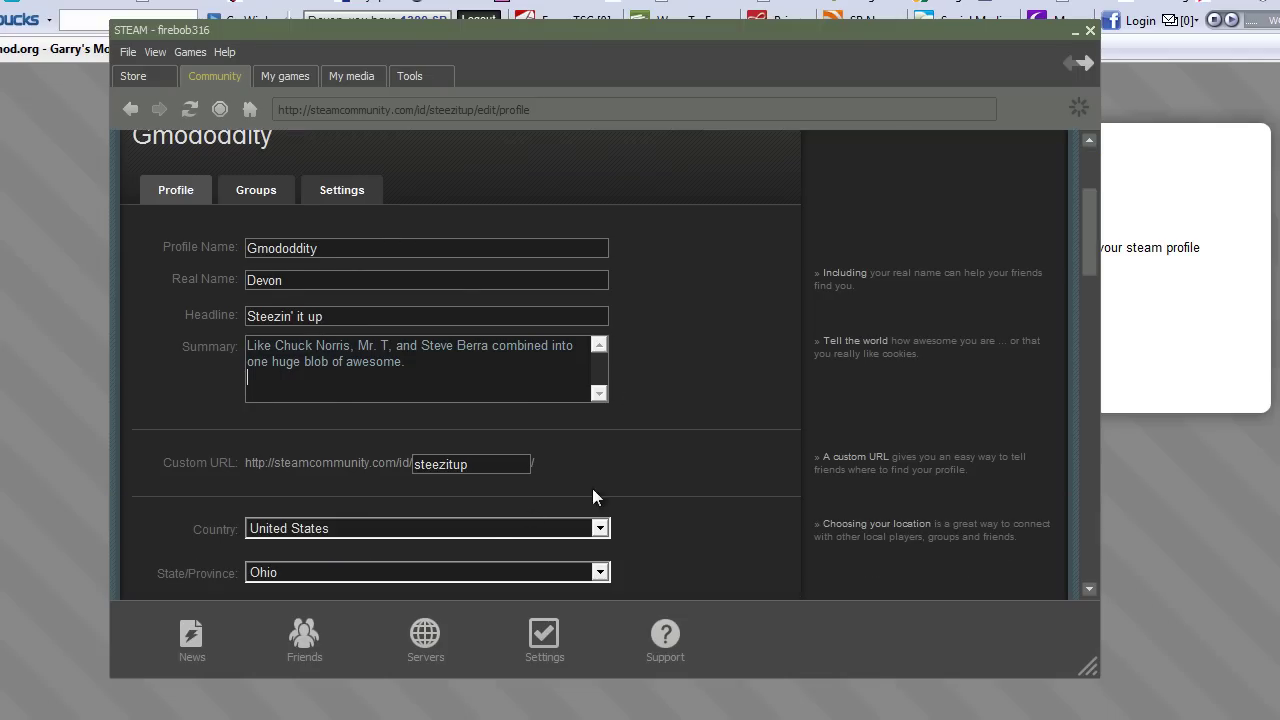
pyautogui.scroll(-3, 662, 470)
pyautogui.click(320, 437)
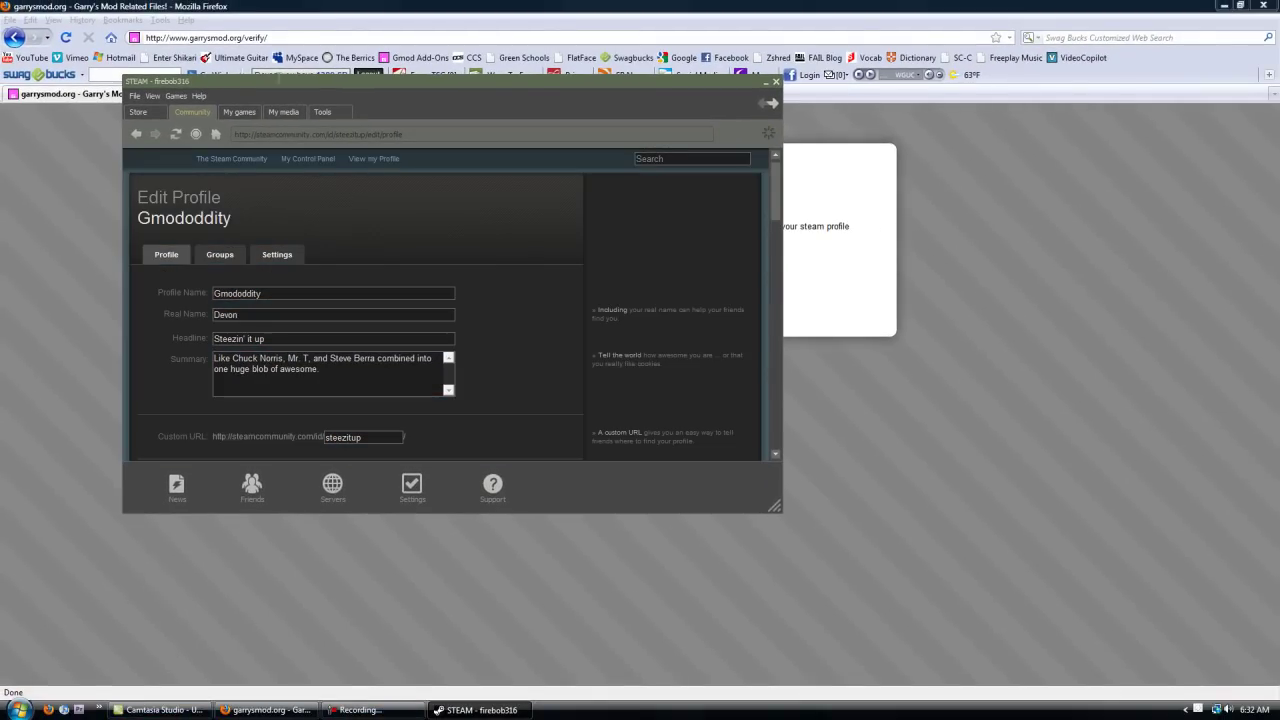
# Close the Steam window and return to the garrysmod.org downloads page from the verification page in Firefox.
pyautogui.moveTo(261, 80); pyautogui.dragTo(274, 184)
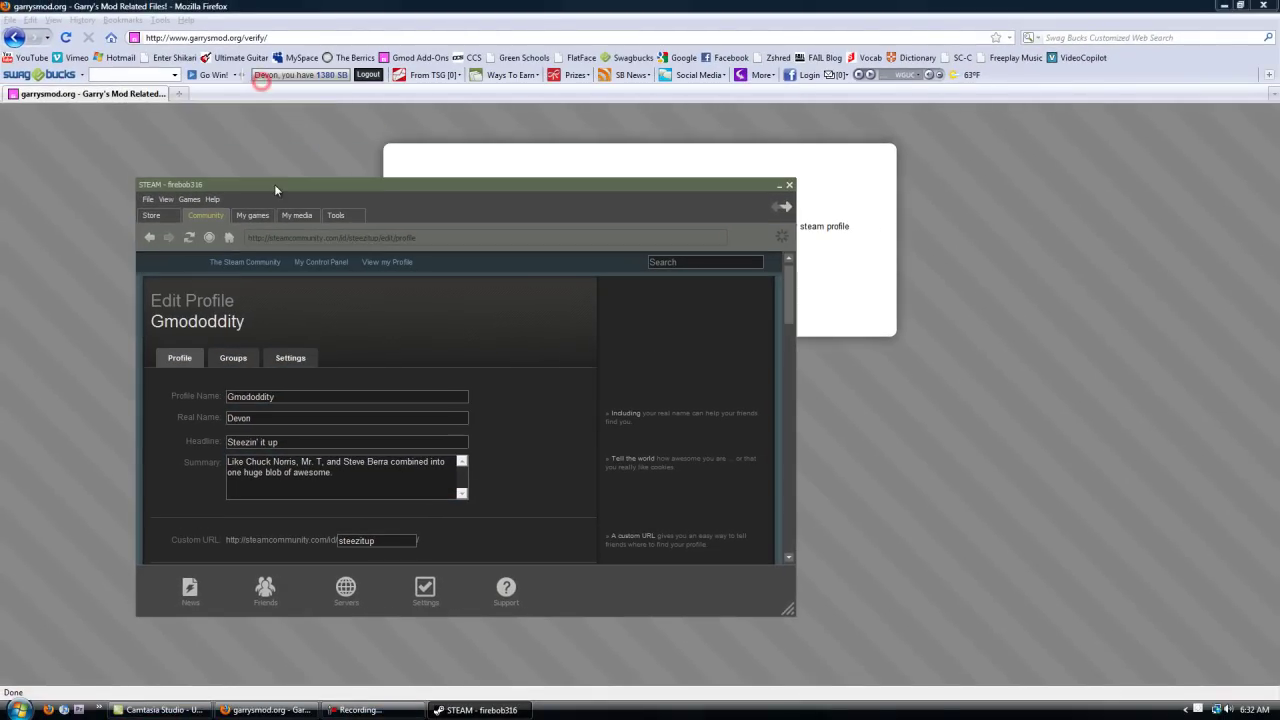
pyautogui.click(789, 185)
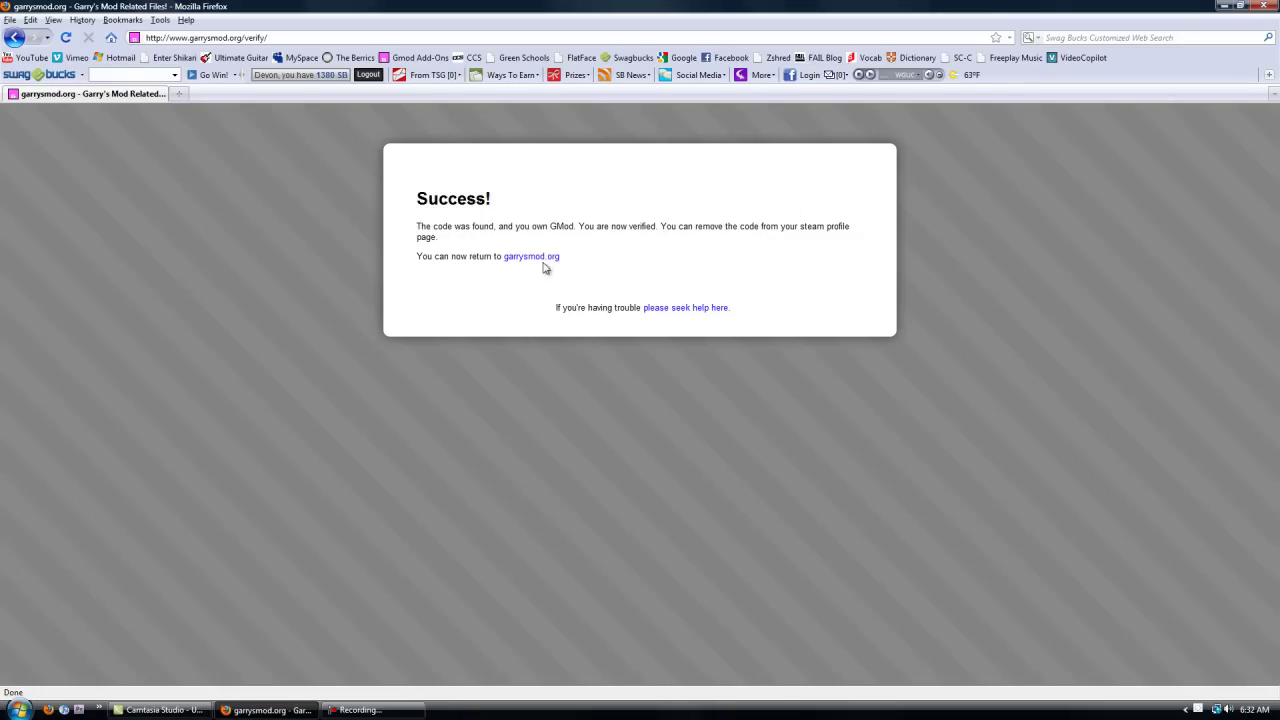
pyautogui.click(539, 259)
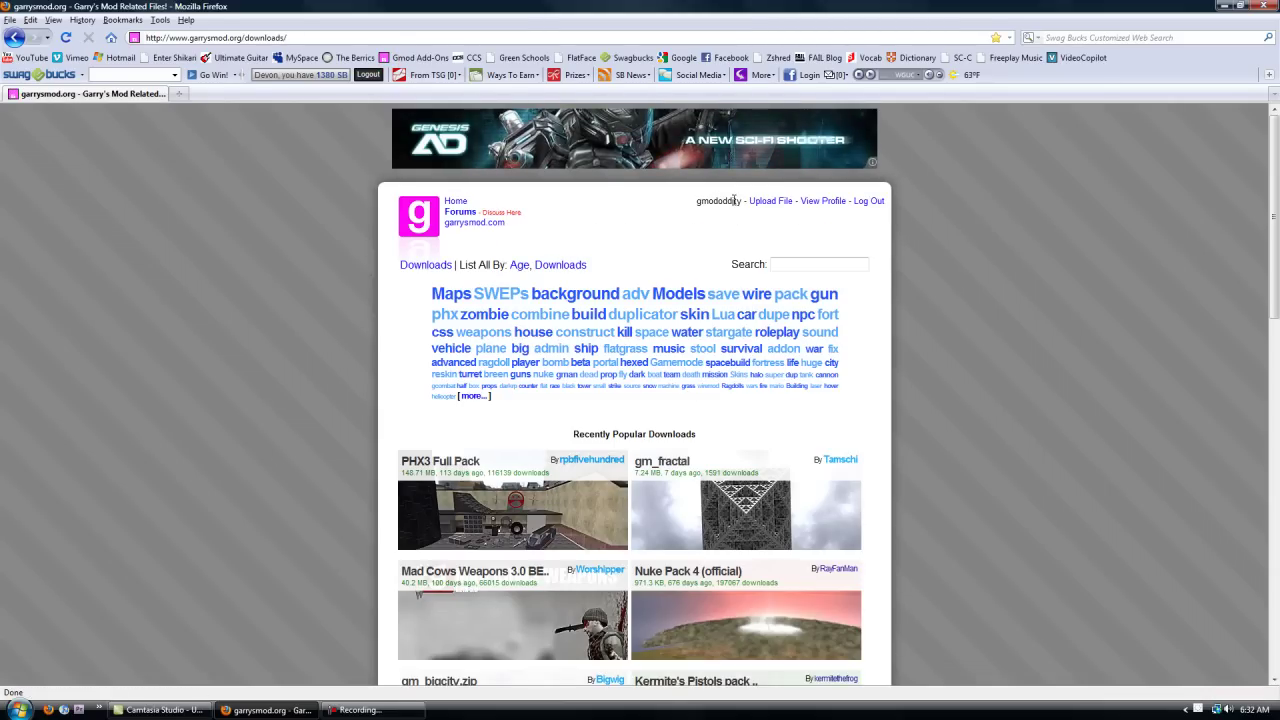
# Open the Mad Cows Weapons 3.0 BETA page from the popular downloads and start downloading its file.
pyautogui.scroll(-2, 362, 555)
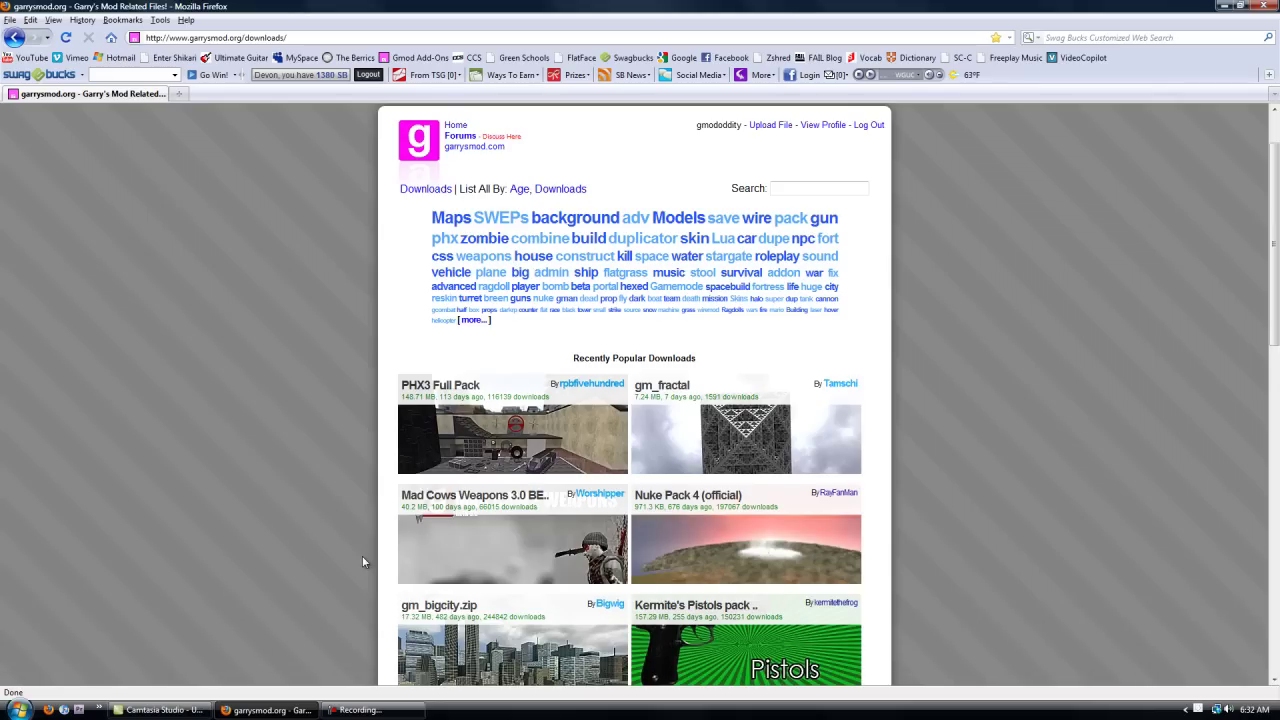
pyautogui.click(453, 553)
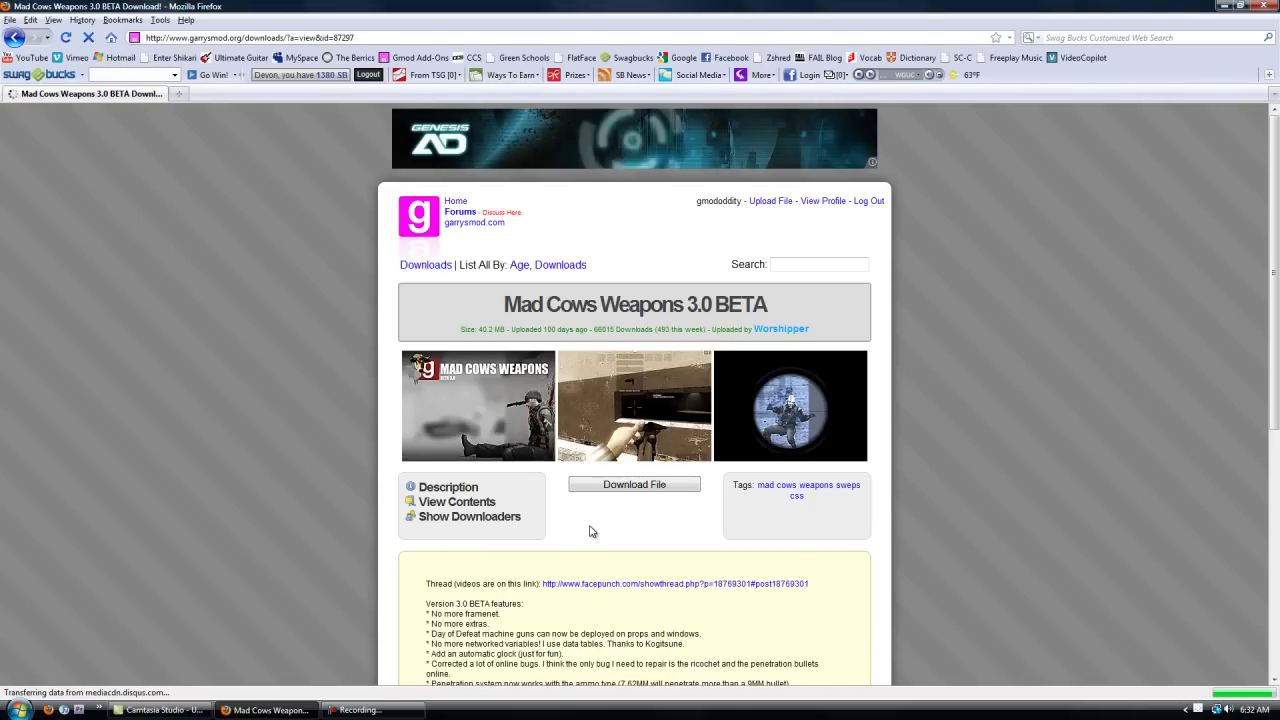
pyautogui.scroll(-6, 279, 514)
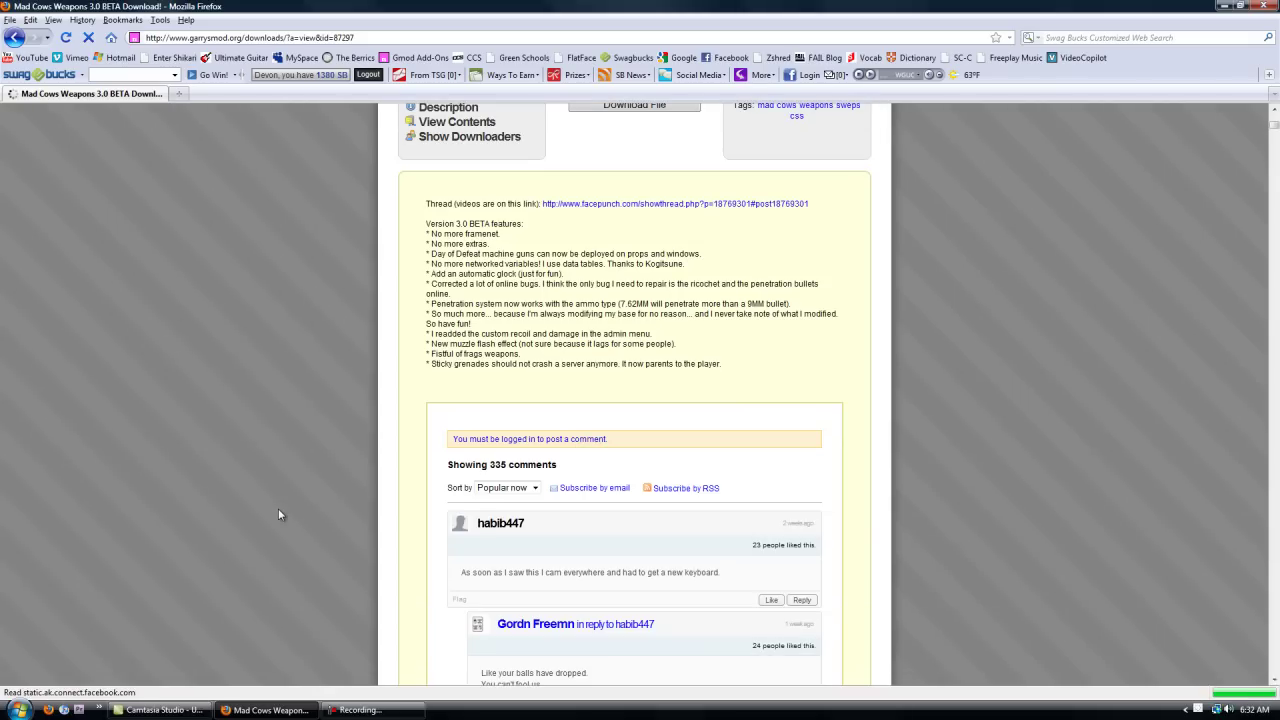
pyautogui.scroll(6, 279, 514)
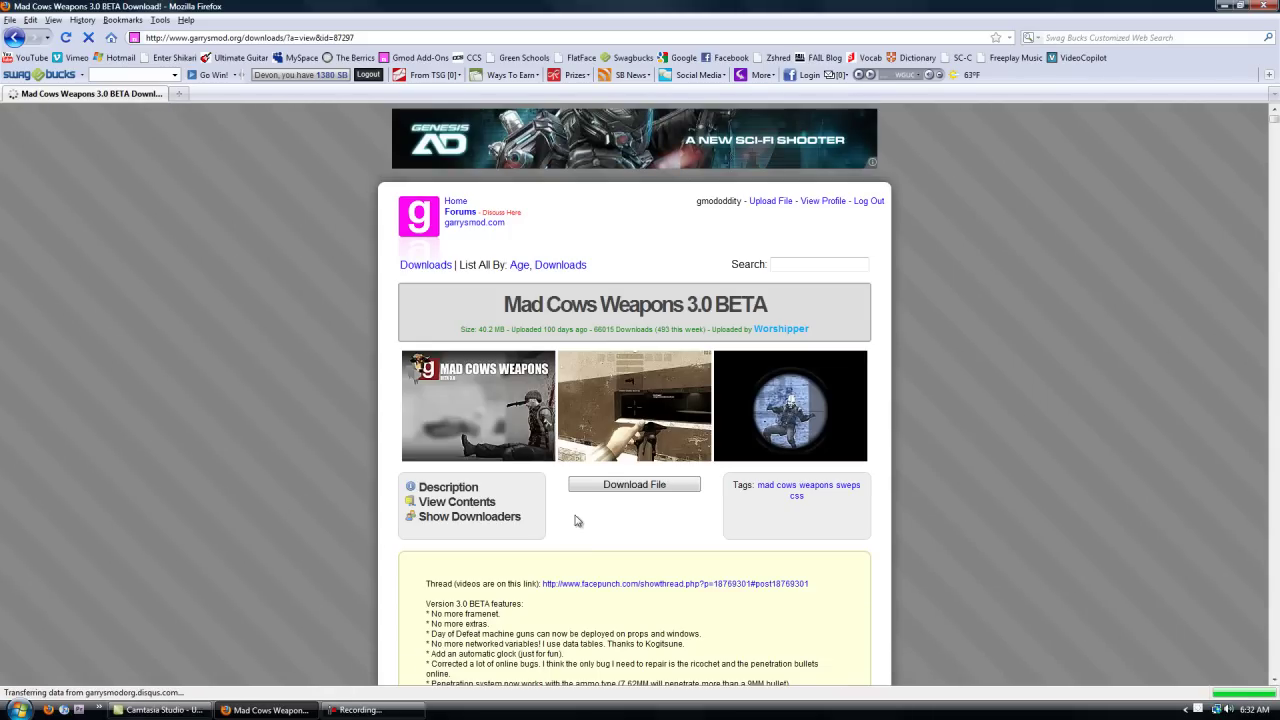
pyautogui.click(606, 486)
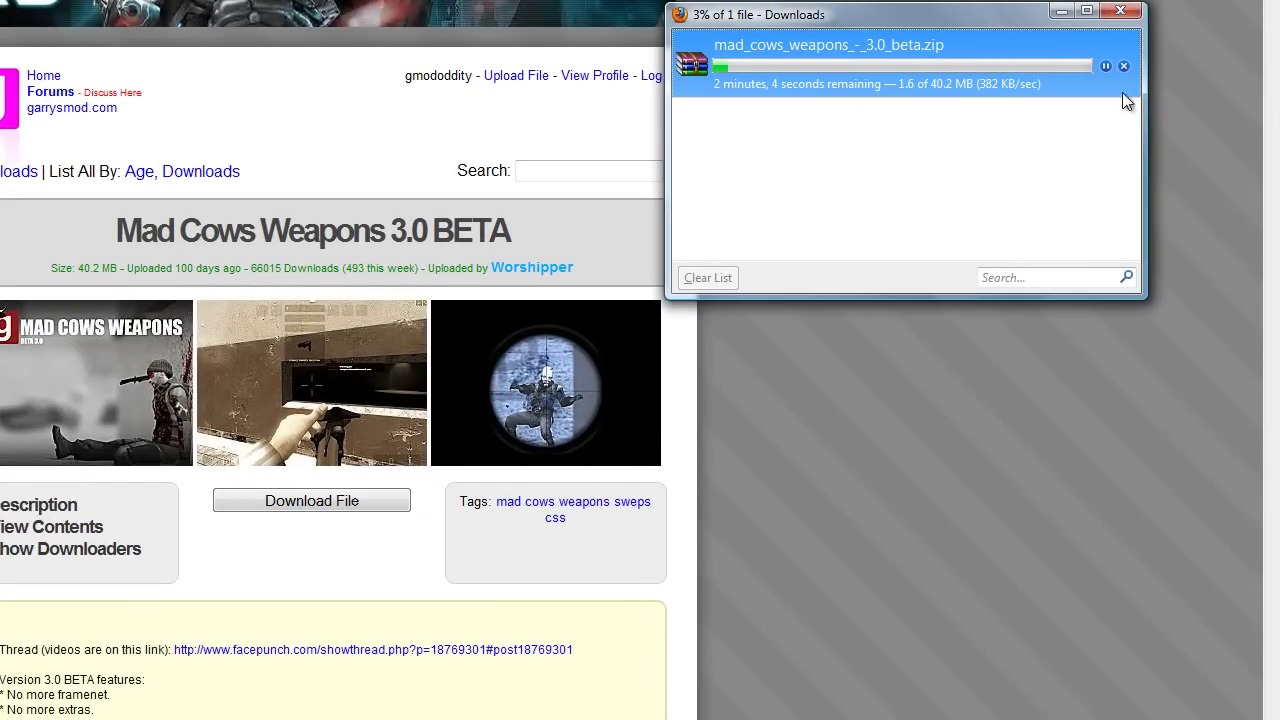
# Pause and cancel the mad_cows_weapons_-_3.0_beta.zip download, then clear it from the download list.
pyautogui.click(1105, 66)
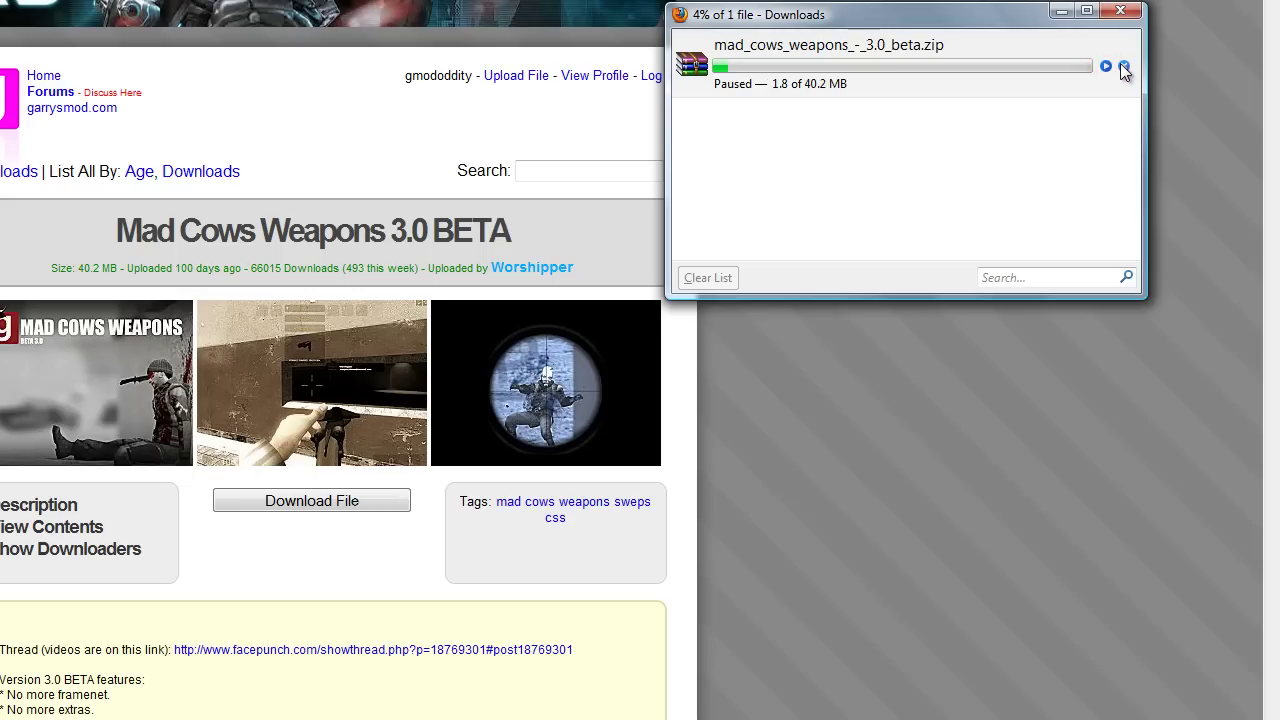
pyautogui.click(1124, 66)
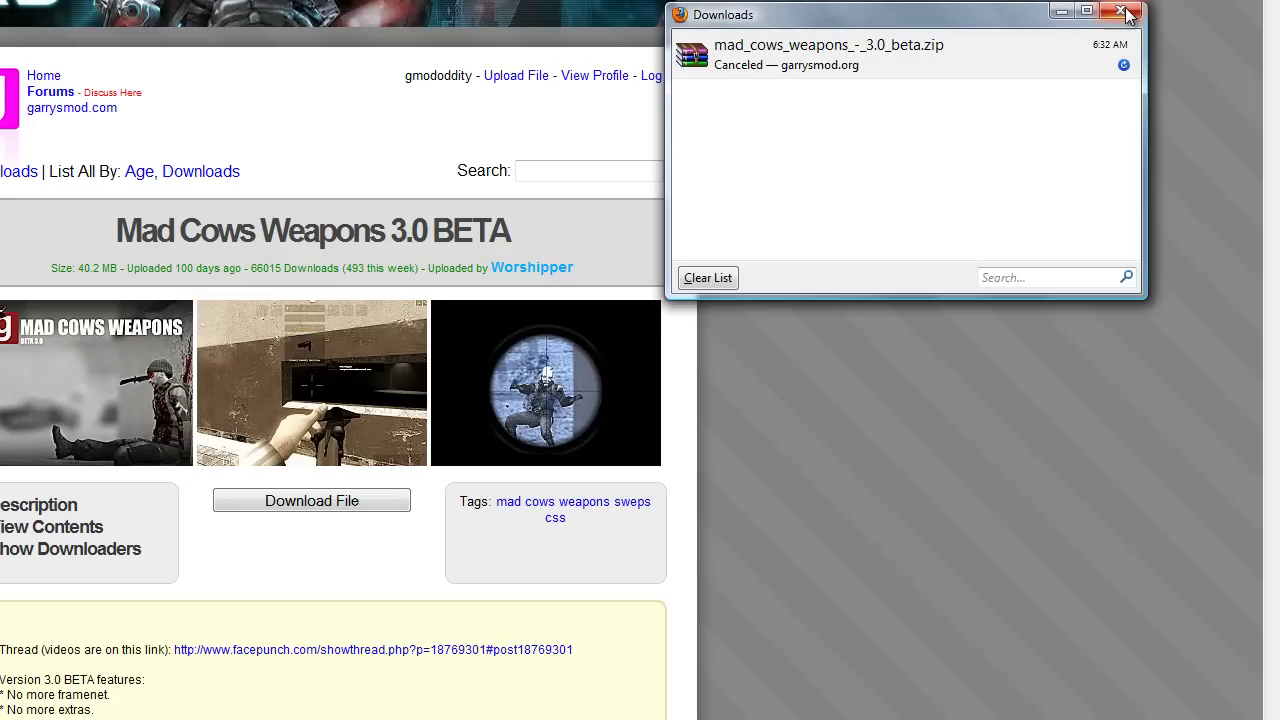
pyautogui.click(710, 280)
pyautogui.click(1164, 138)
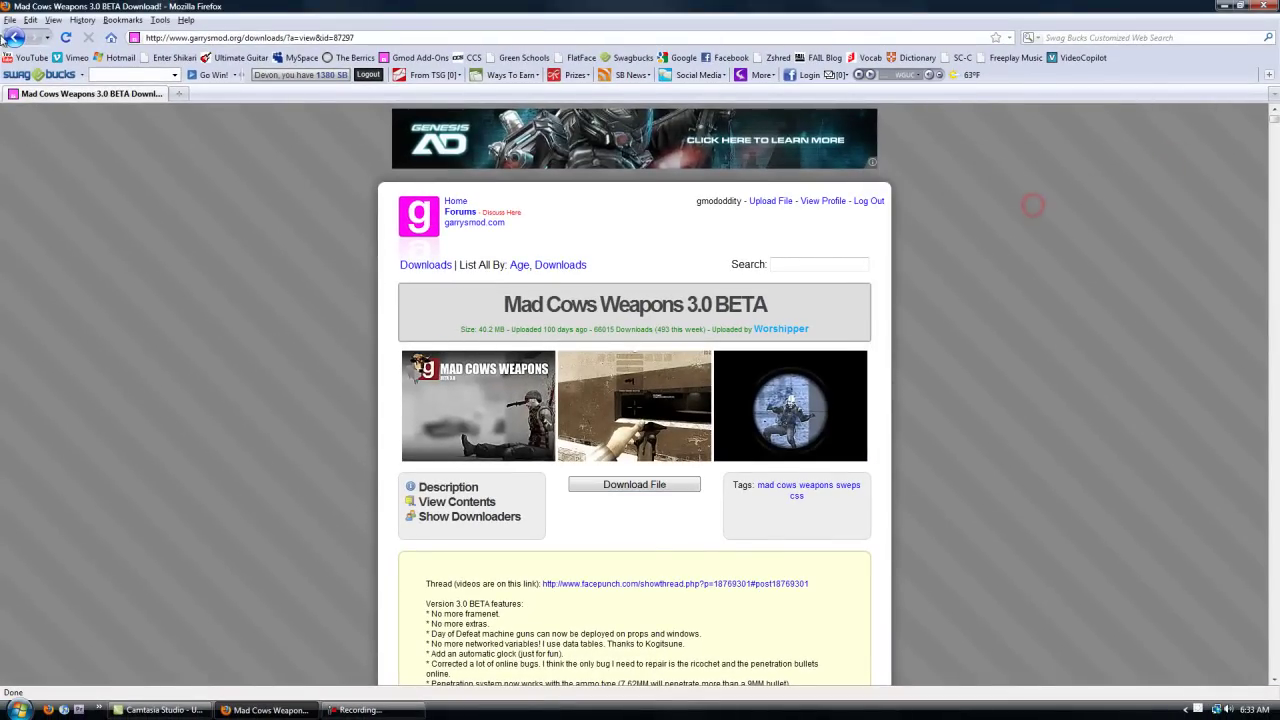
# Go back to the downloads listing and open the rp_evocity_v2d.zip page to examine its description and comments.
pyautogui.click(12, 38)
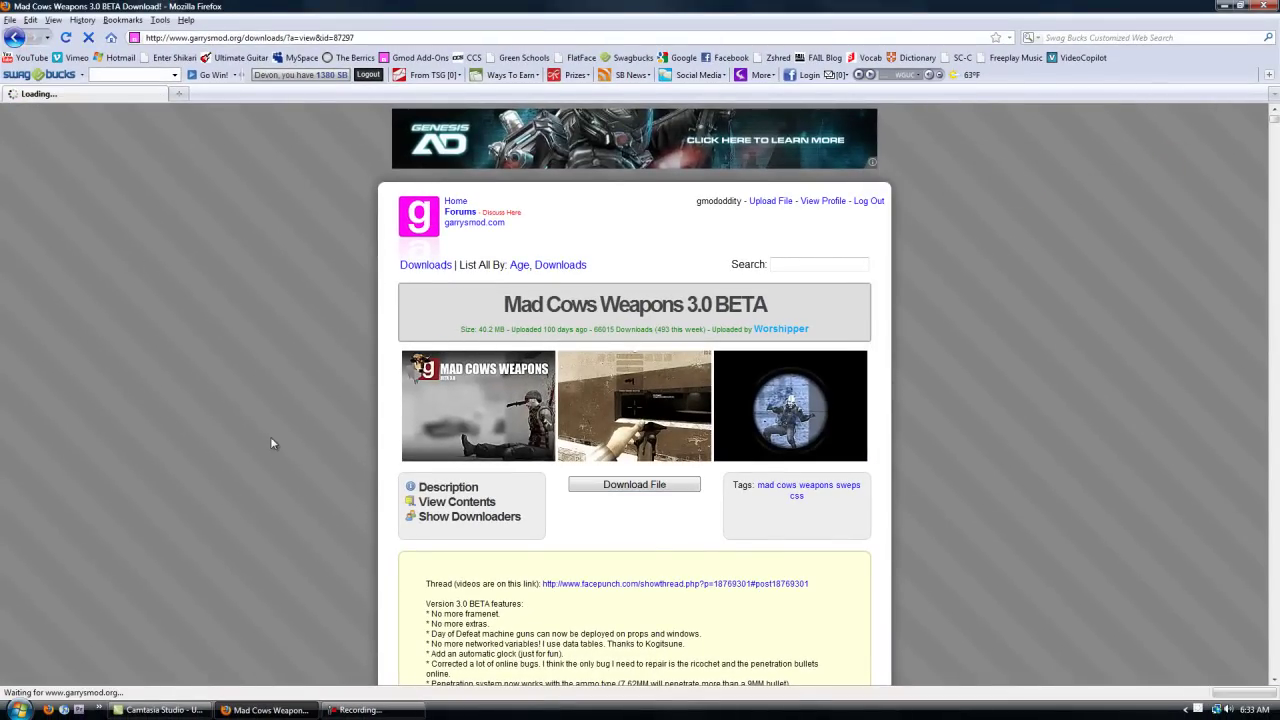
pyautogui.scroll(-7, 336, 420)
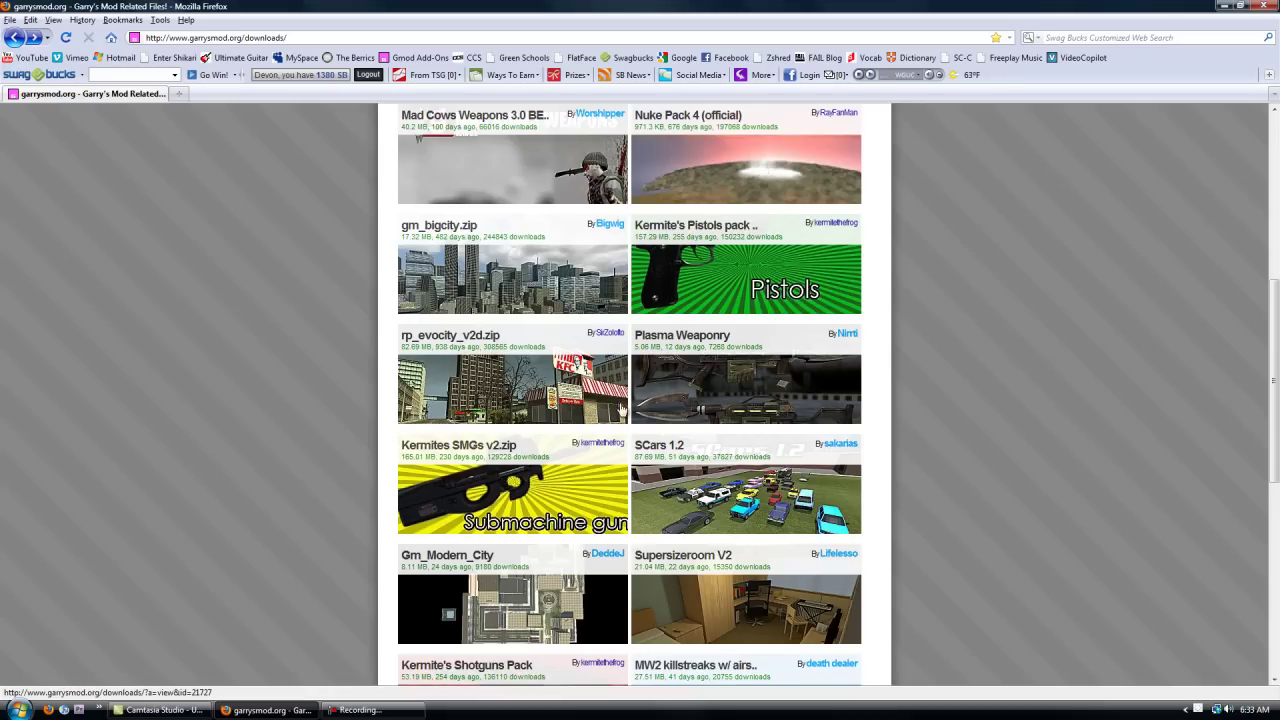
pyautogui.click(608, 400)
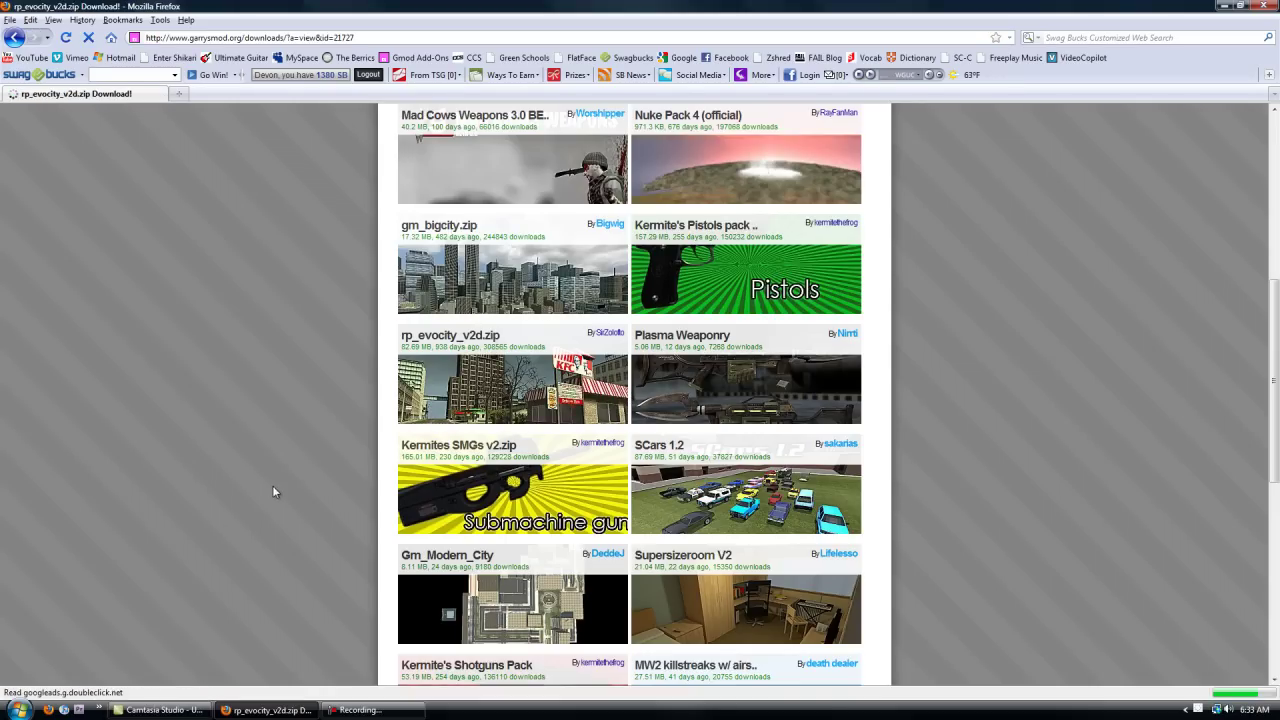
pyautogui.scroll(-3, 322, 510)
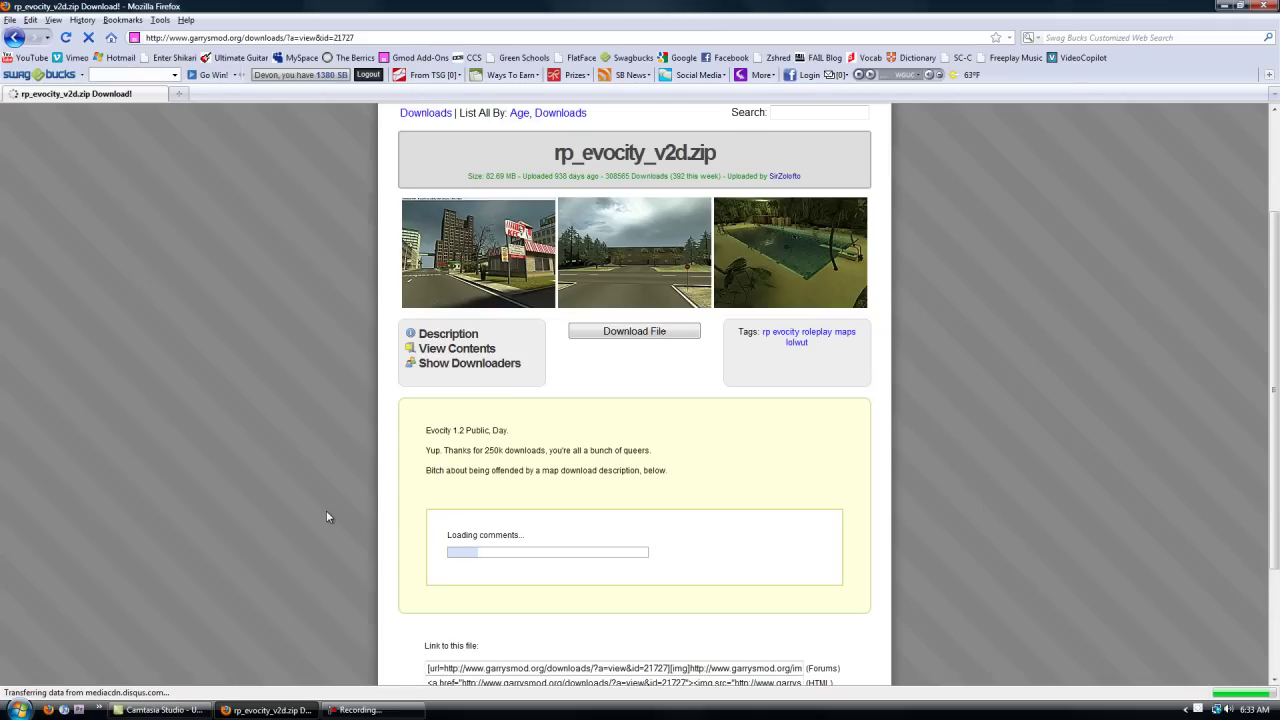
pyautogui.scroll(-2, 420, 500)
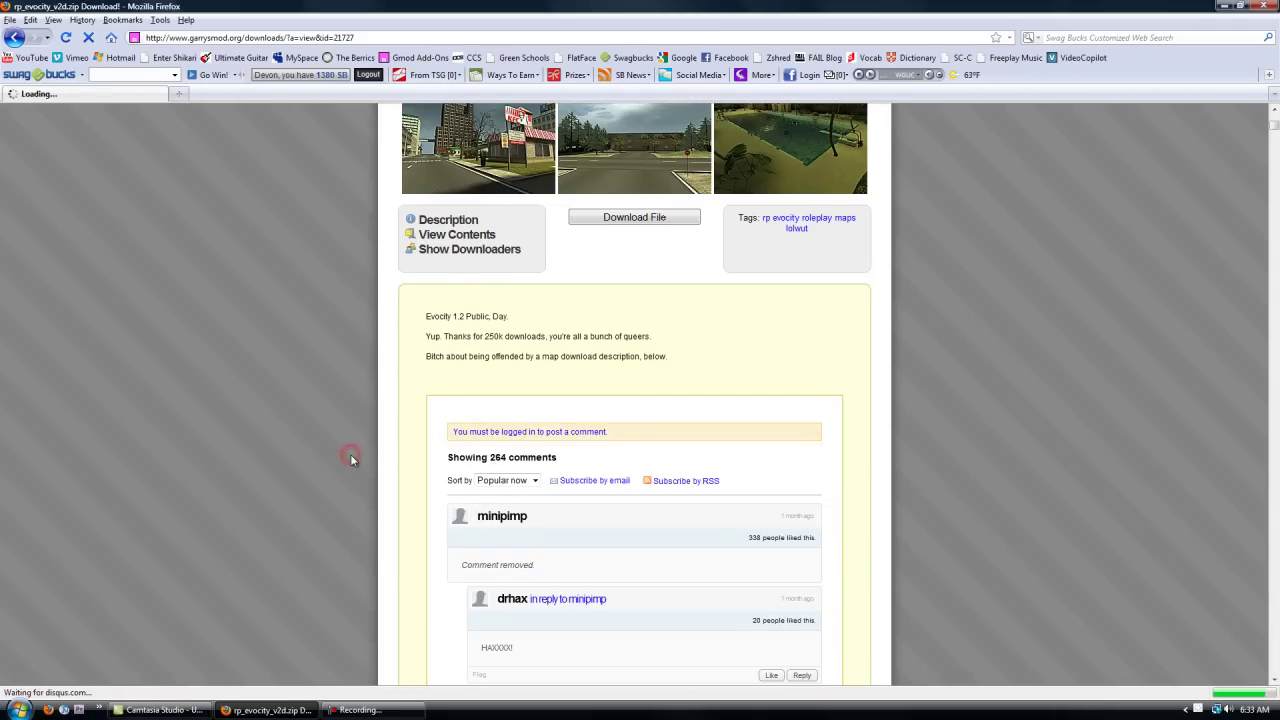
pyautogui.scroll(-3, 351, 460)
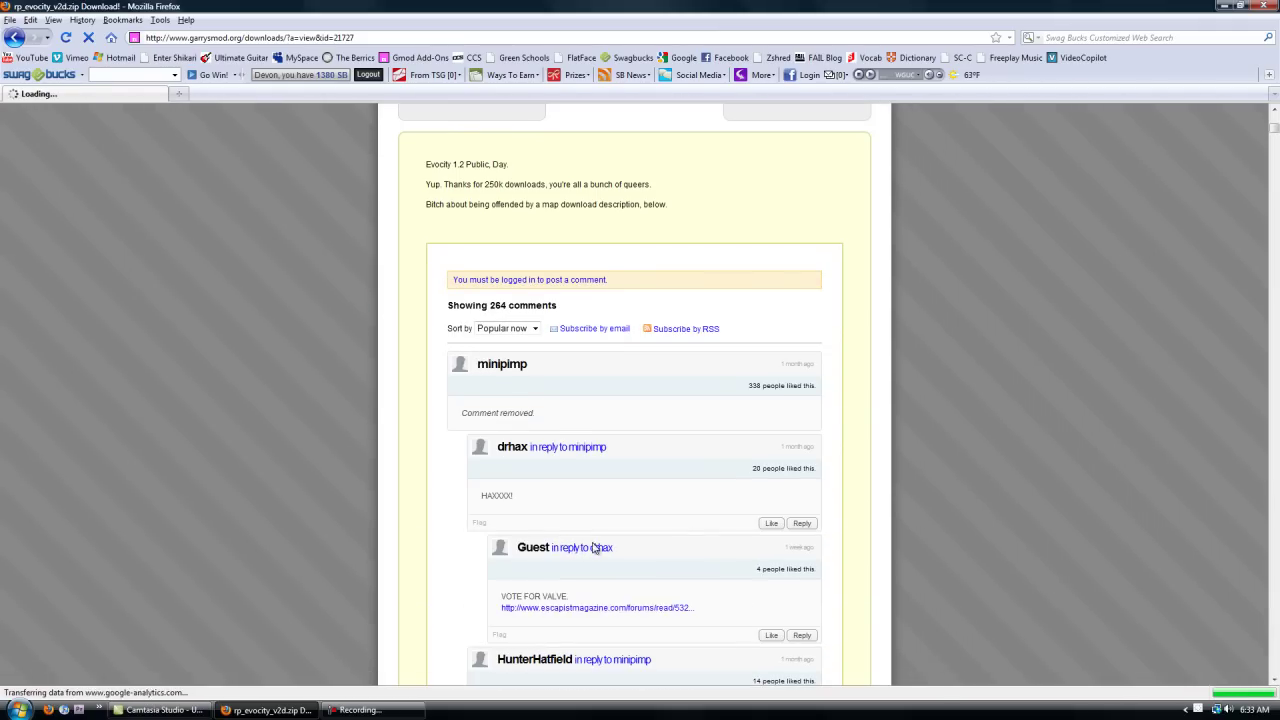
pyautogui.scroll(-3, 470, 607)
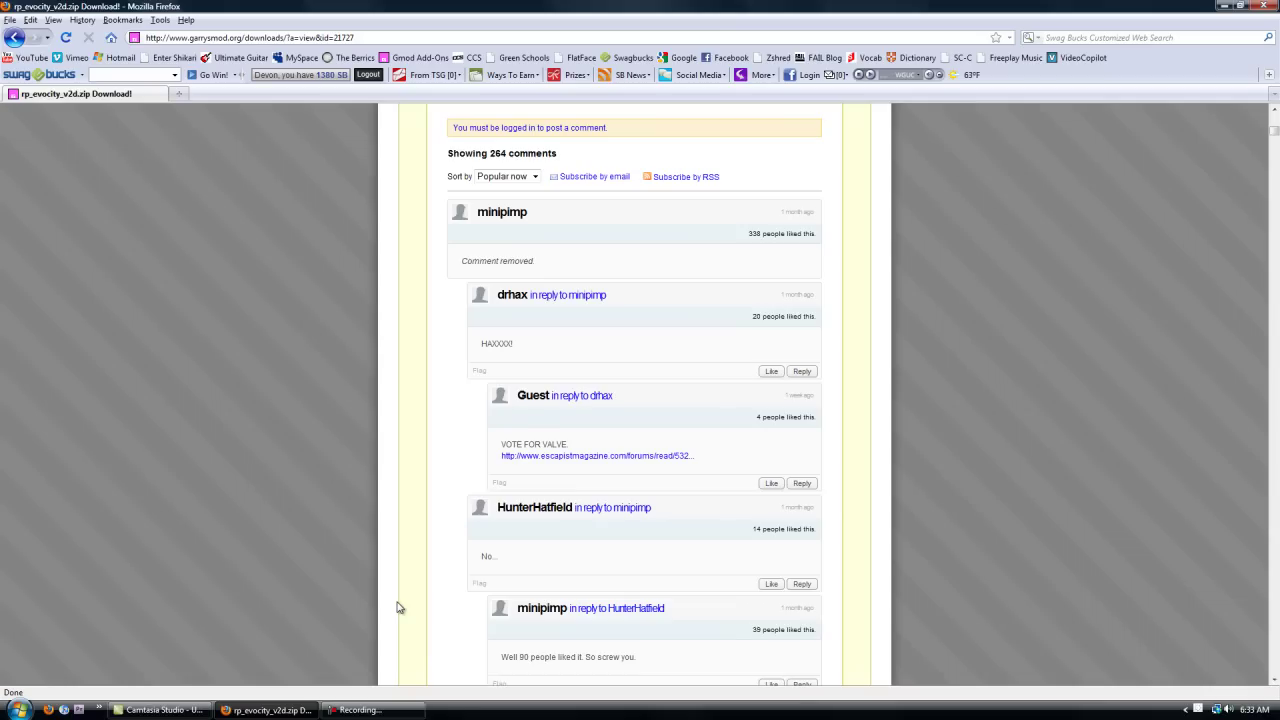
pyautogui.scroll(15, 286, 516)
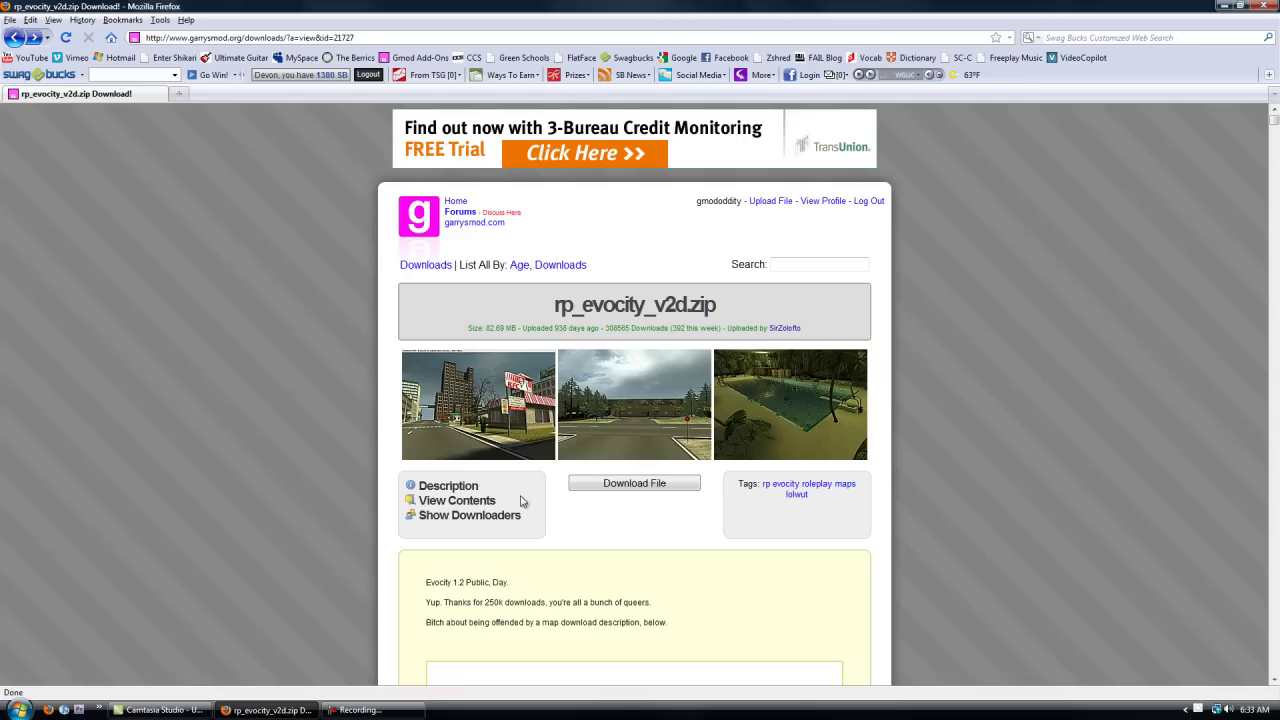
# Return to the main garrysmod.org downloads page and look over the recently popular downloads.
pyautogui.click(412, 58)
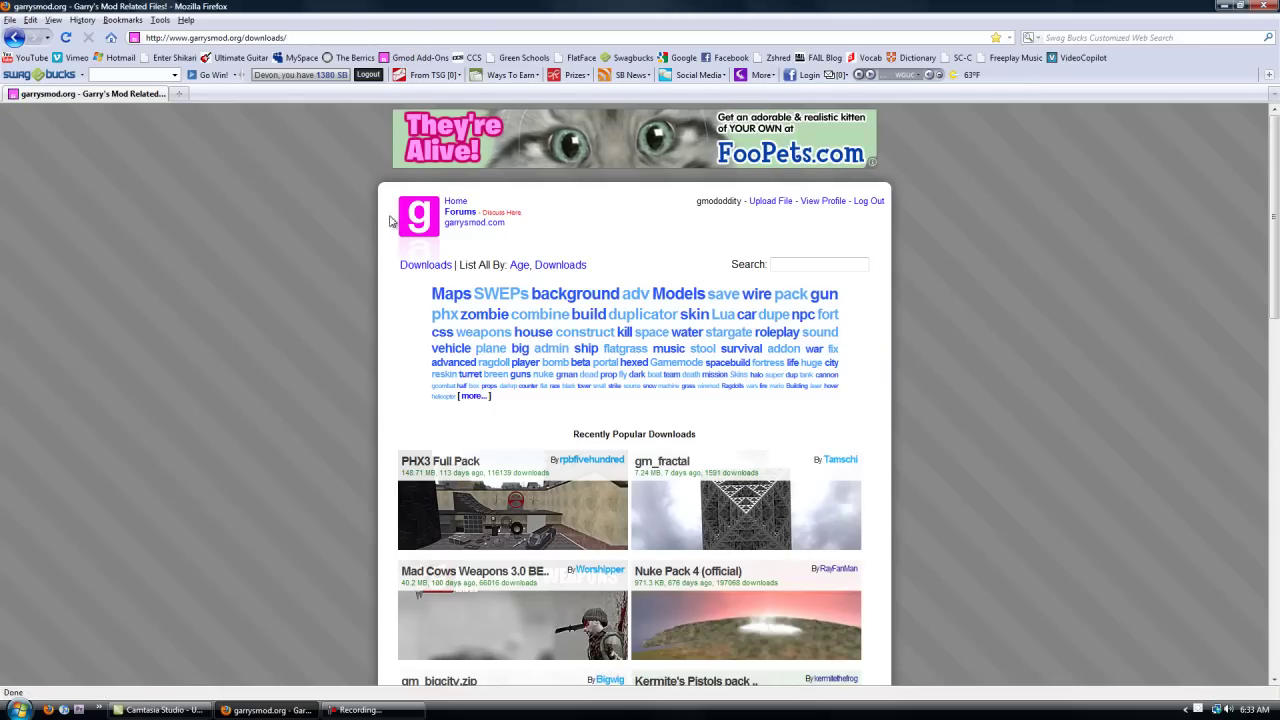
pyautogui.scroll(-7, 736, 509)
pyautogui.scroll(7, 736, 509)
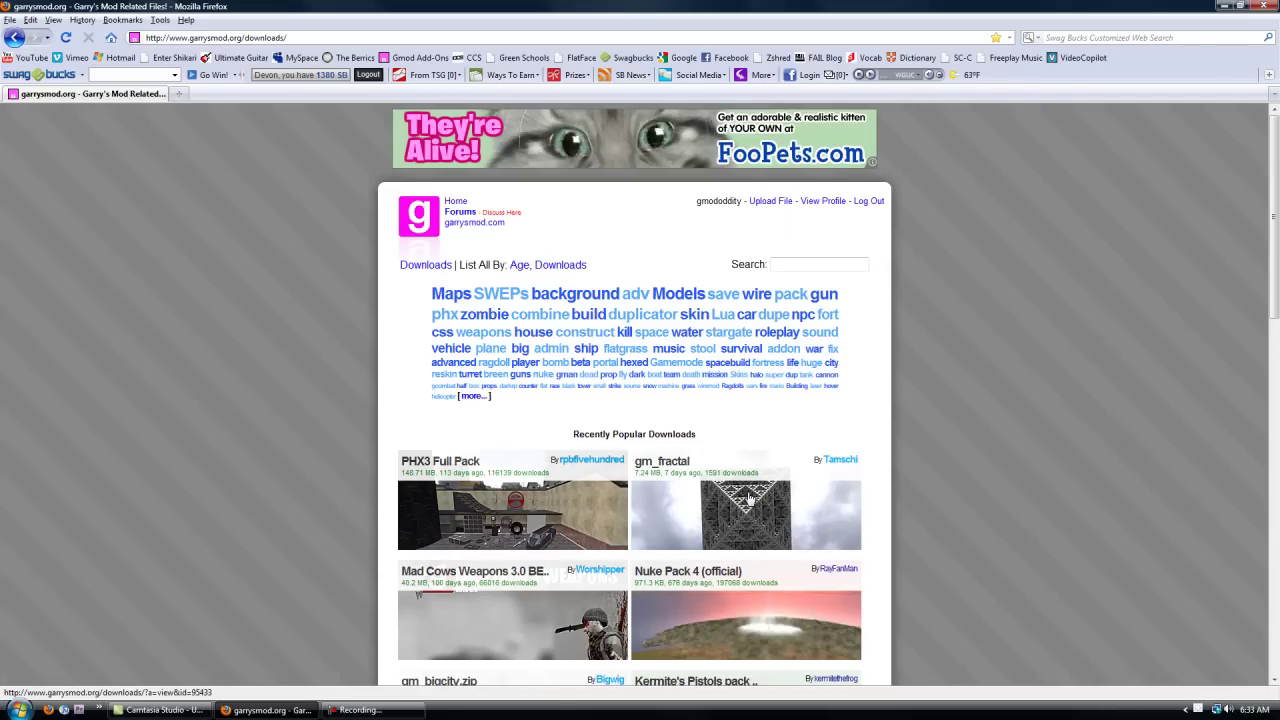
# List the downloads tagged house and open the Housepack.zip page to read its description.
pyautogui.click(533, 332)
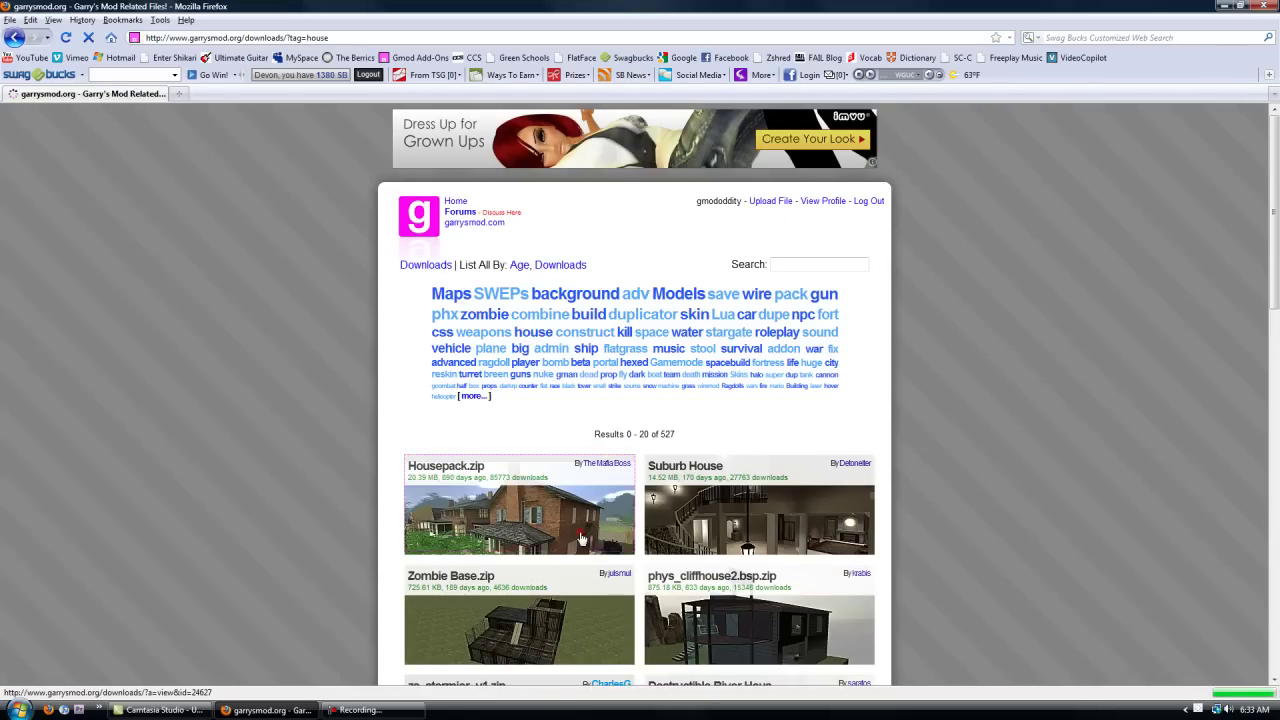
pyautogui.click(480, 515)
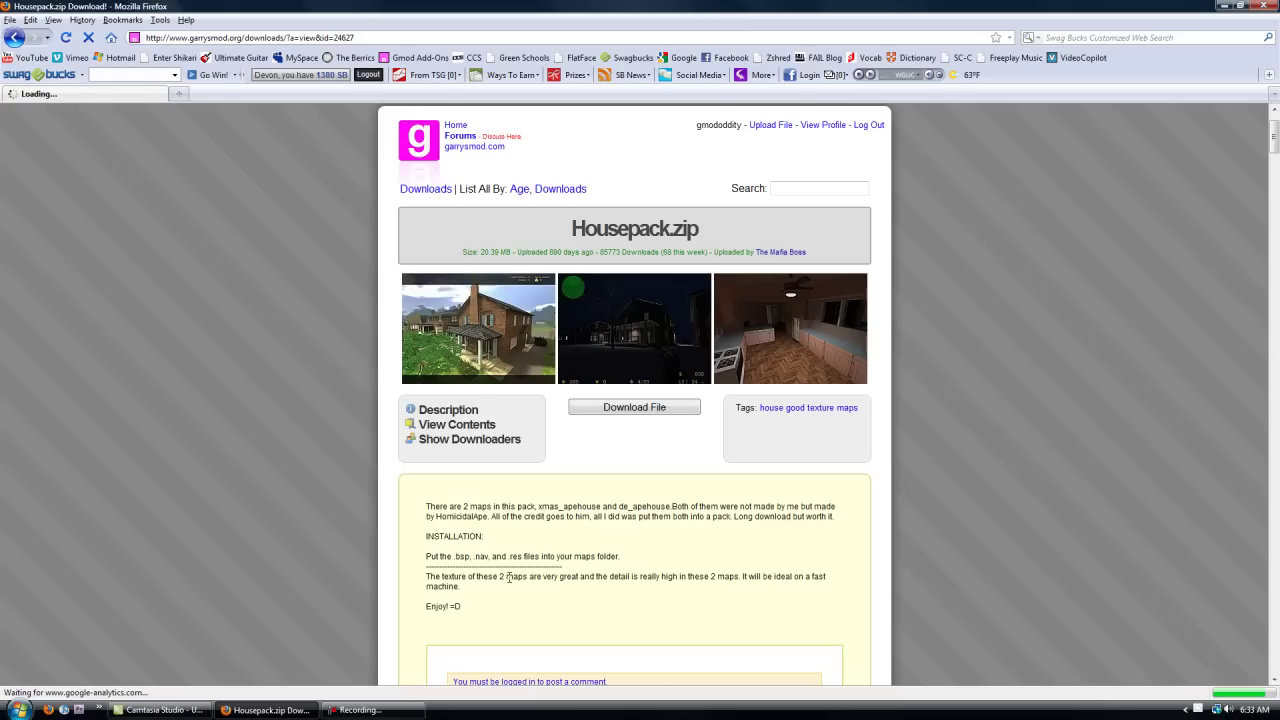
pyautogui.scroll(-3, 515, 577)
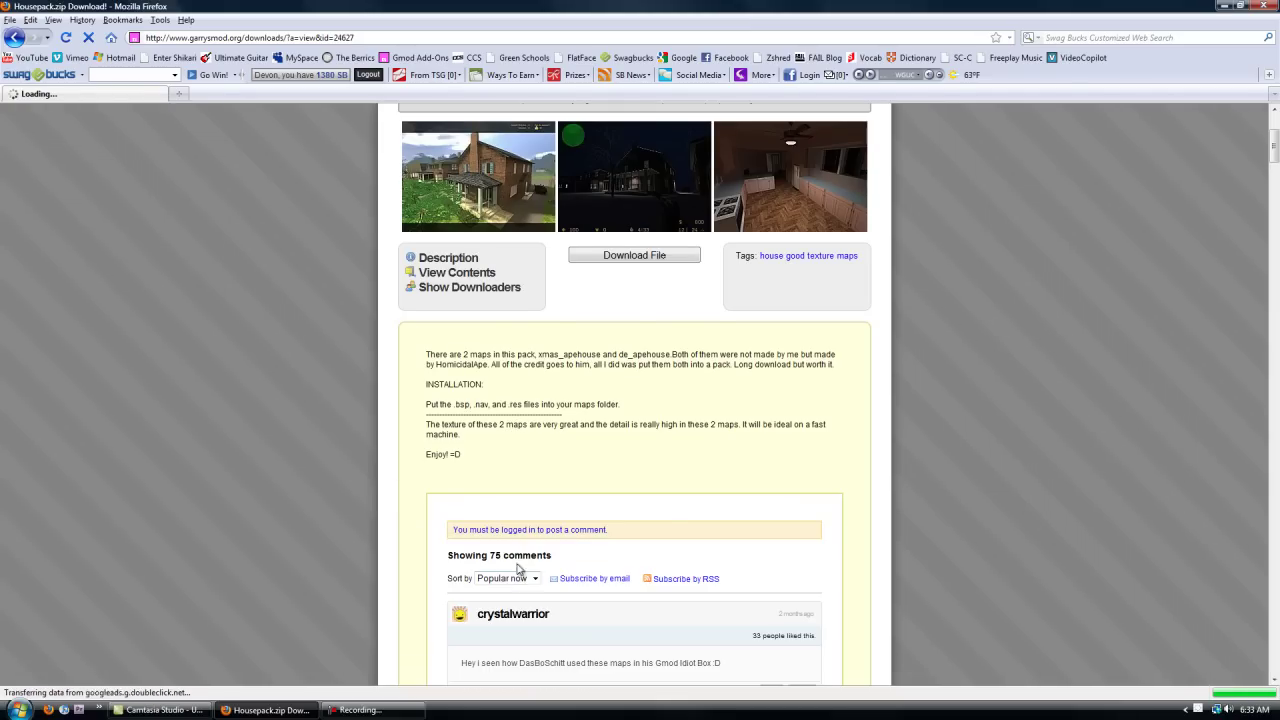